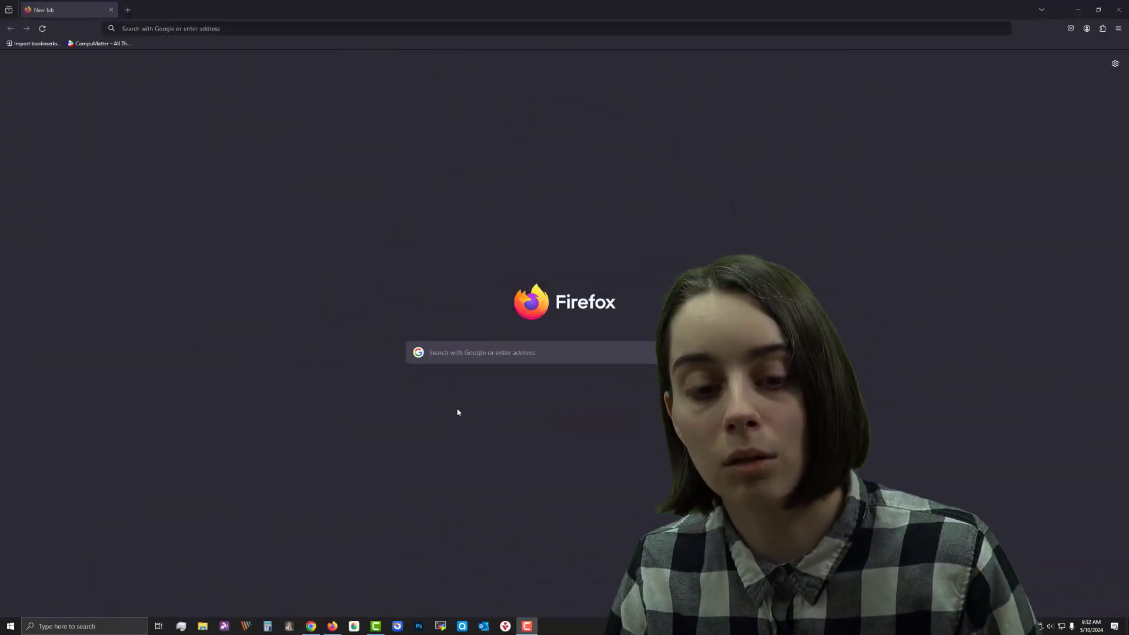
Step: Search Google for 'revo uninstaller' from the Firefox new tab
click(473, 353)
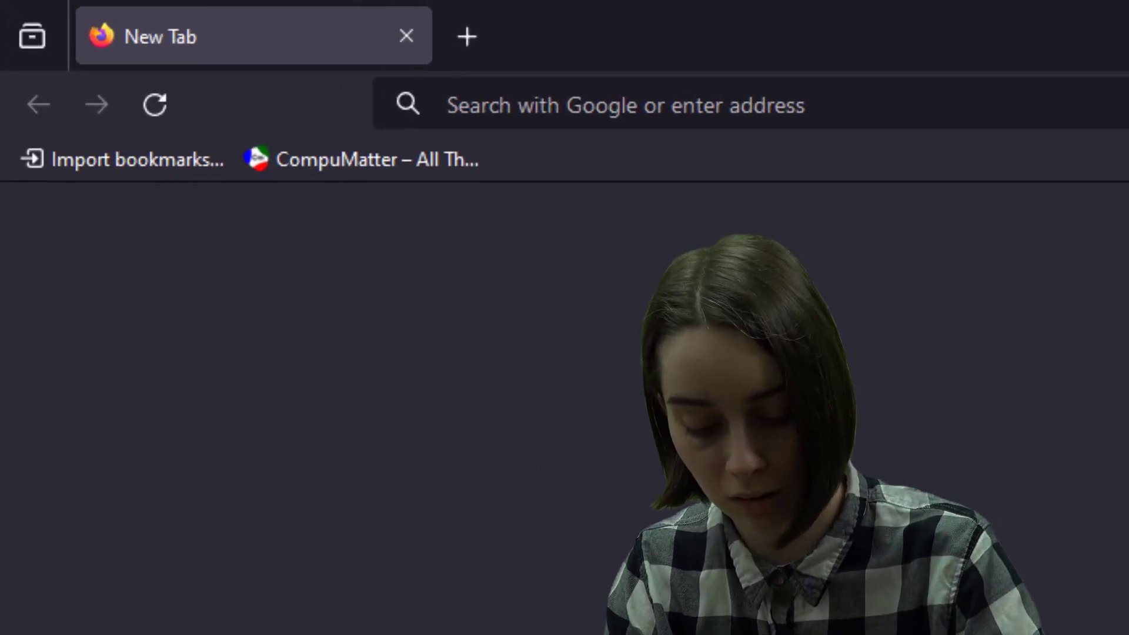
text(revo uninstaller)
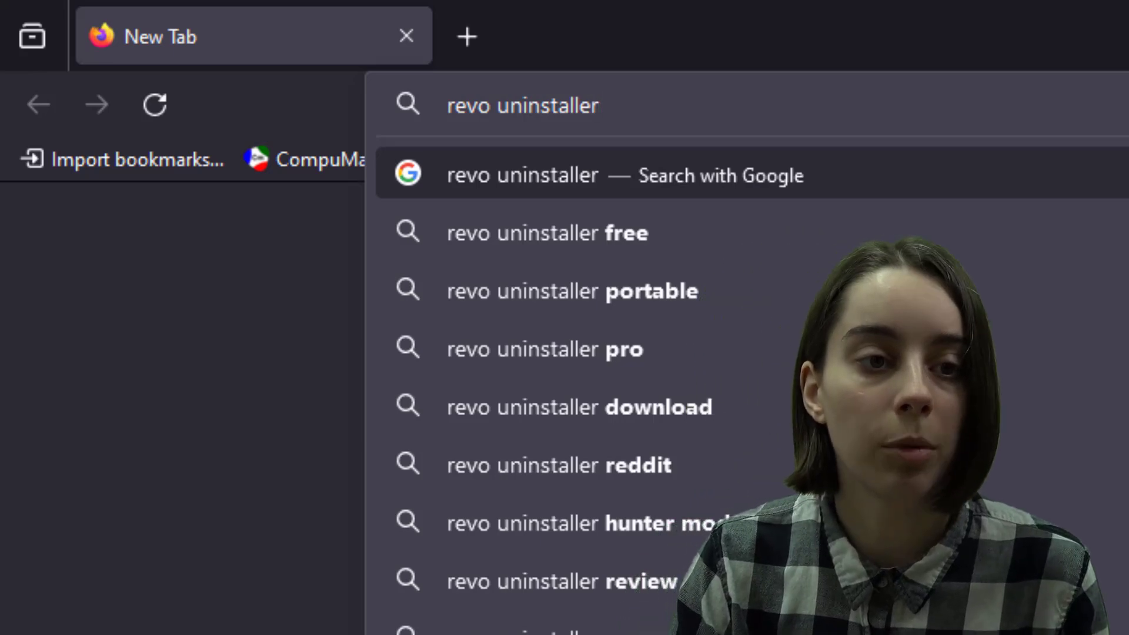
key(Return)
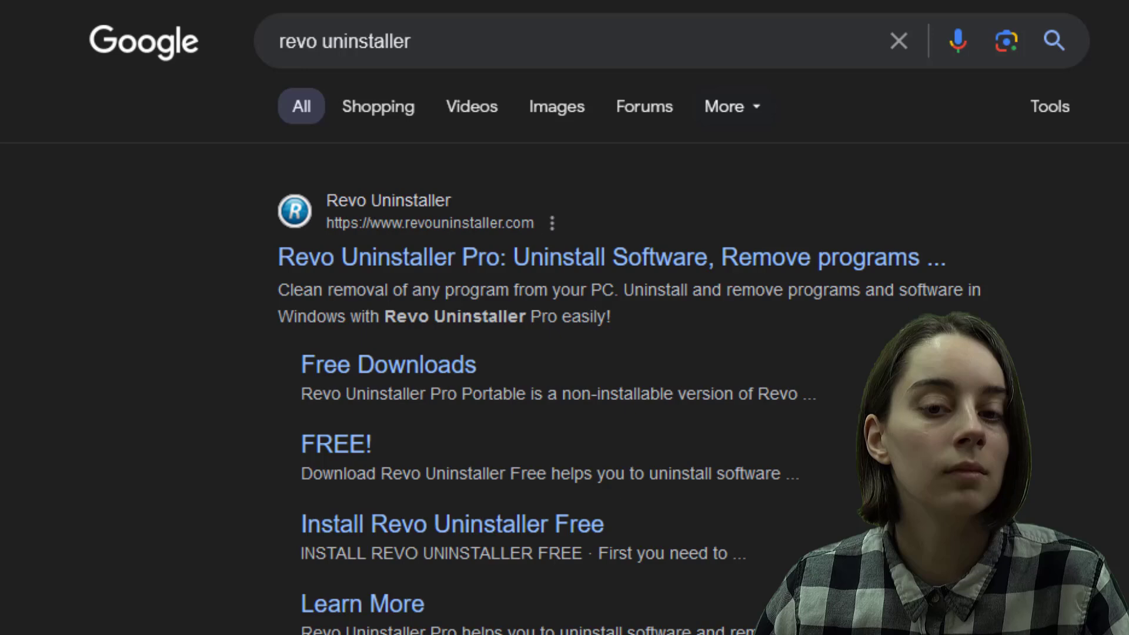
Step: Open revouninstaller.com, dismiss the promo, and download the freeware installer revosetup.exe
click(406, 264)
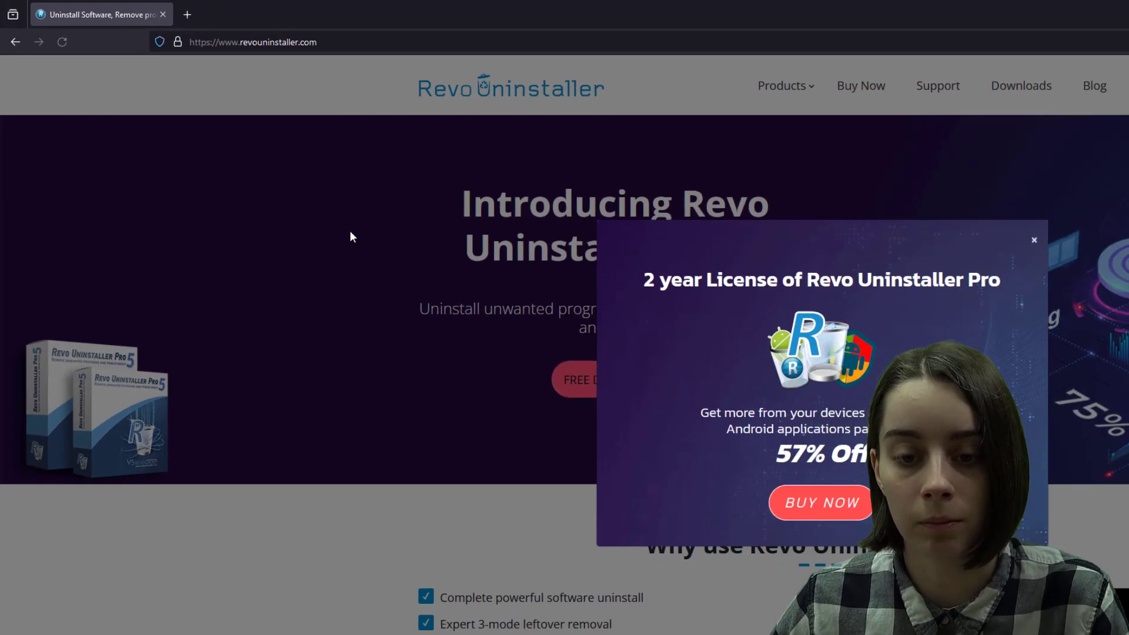
click(1035, 243)
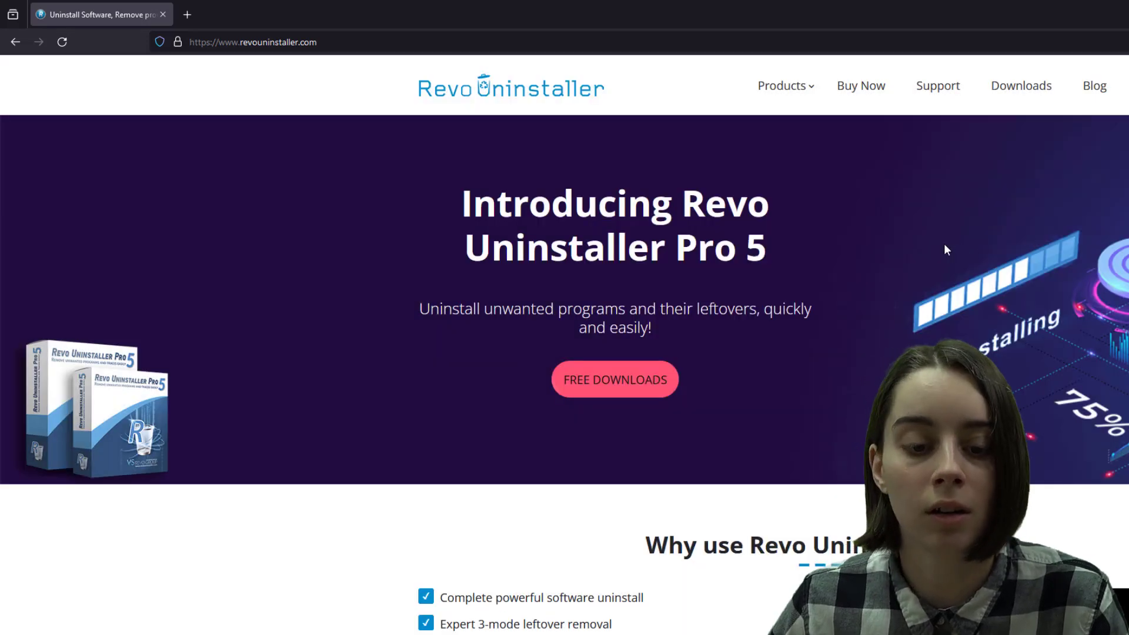
click(1004, 100)
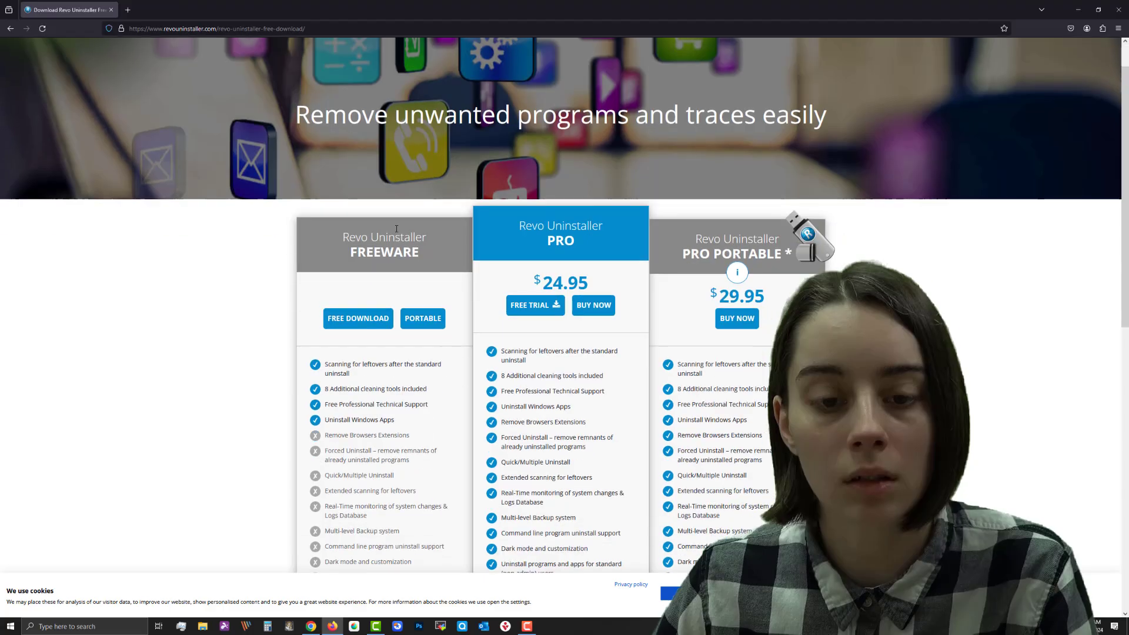
scroll(738, 490, down, 3)
scroll(462, 311, down, 1)
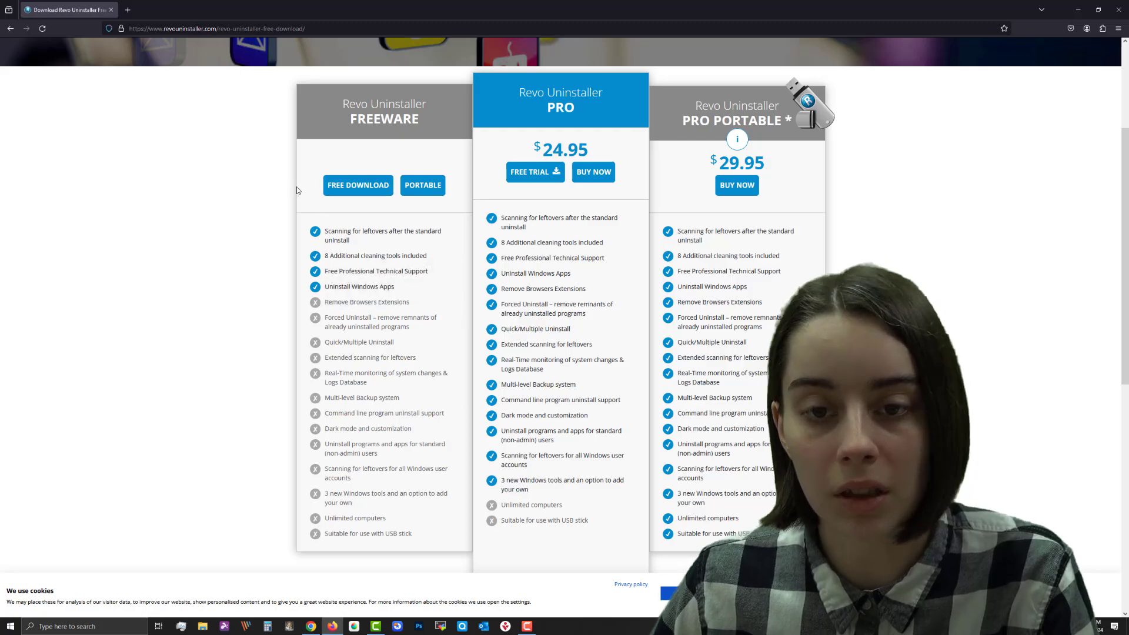
mouse_move(336, 245)
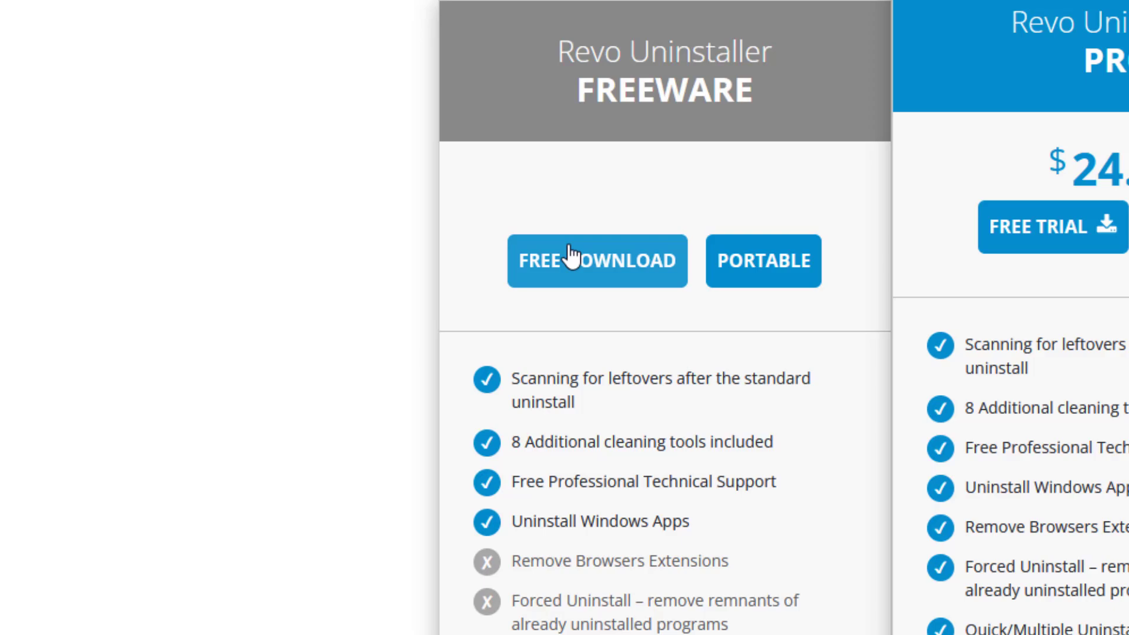
click(596, 287)
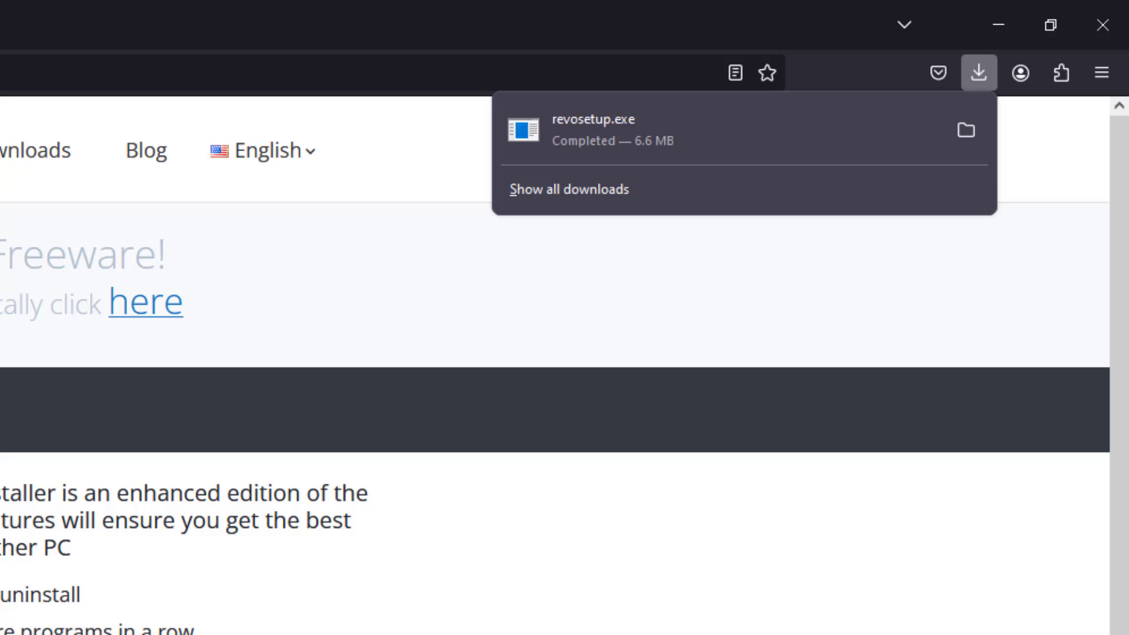
Step: Install Revo Uninstaller 2.4.5 in English to the default folder with a desktop shortcut
click(578, 140)
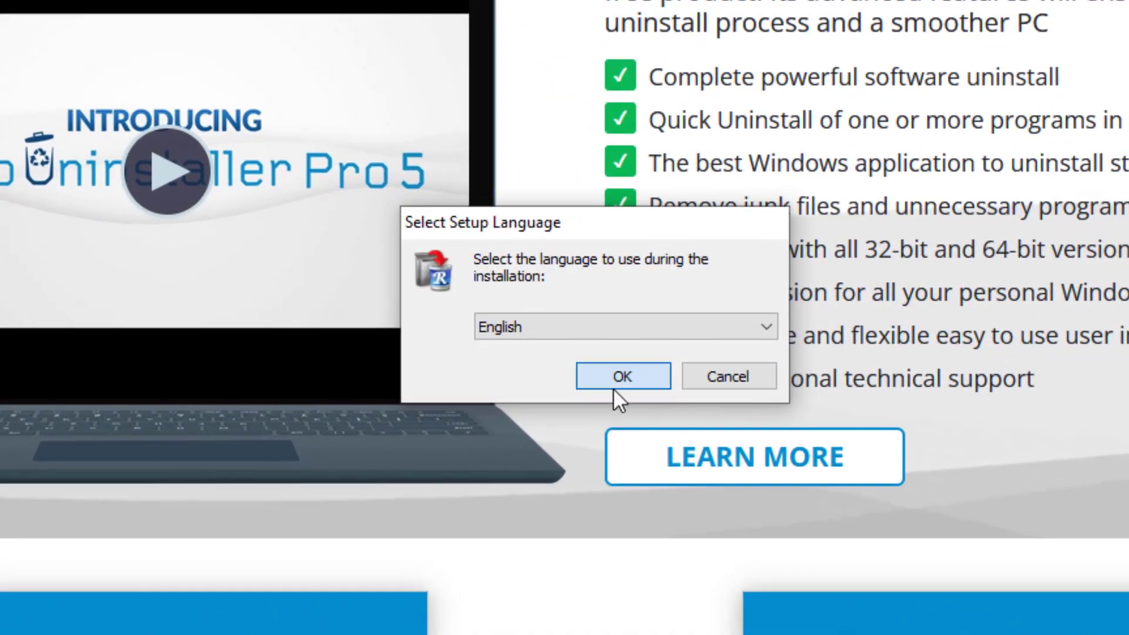
click(574, 333)
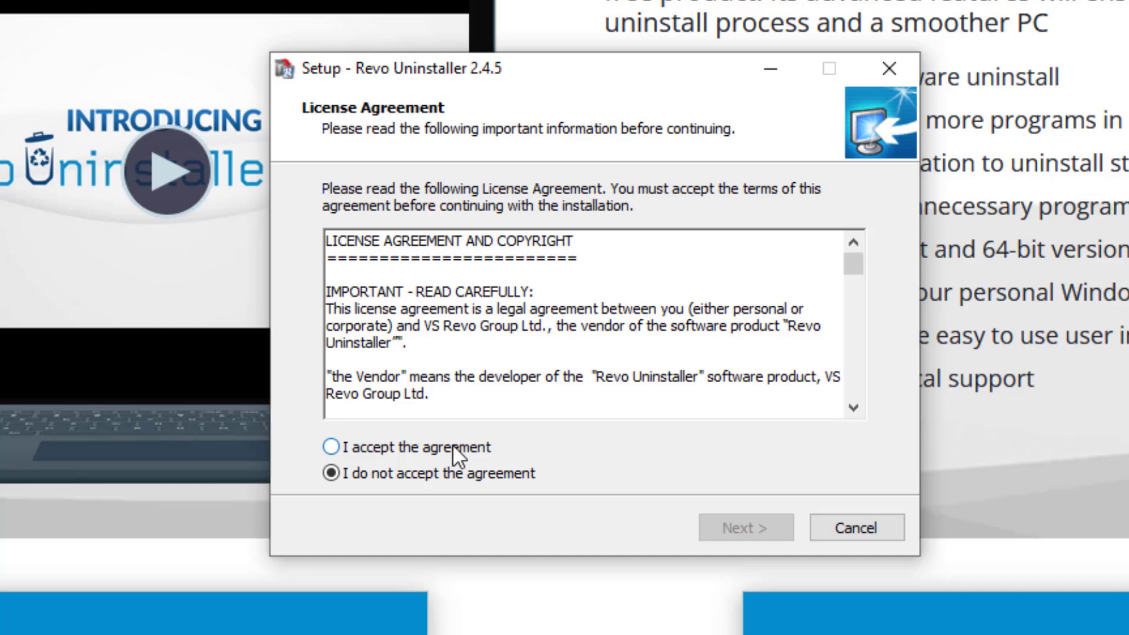
click(354, 447)
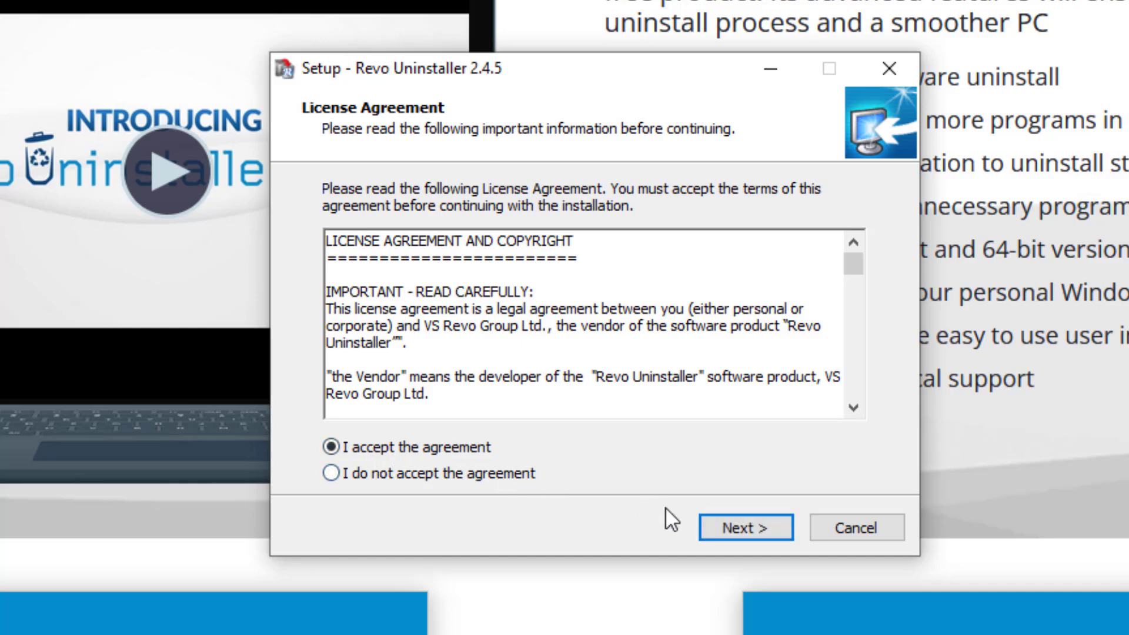
click(739, 527)
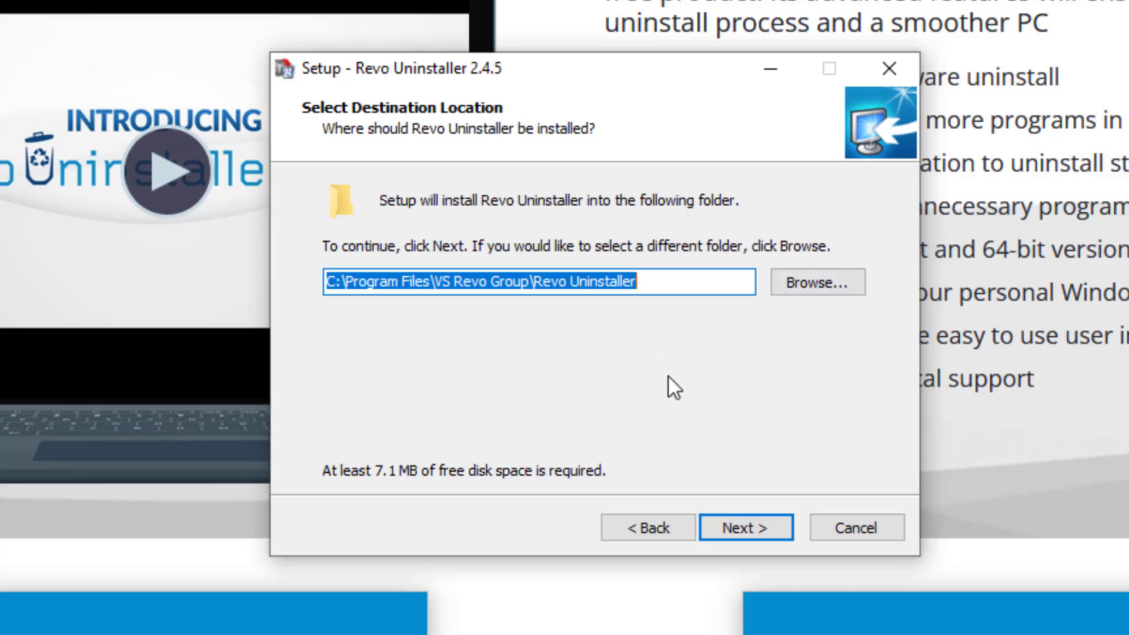
click(721, 527)
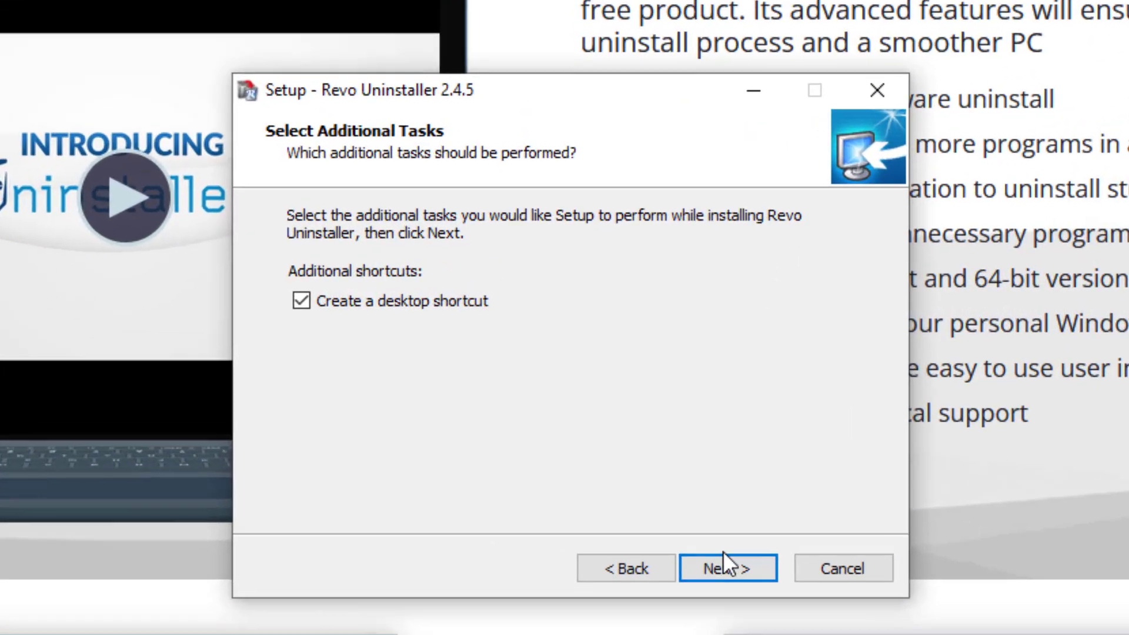
click(726, 572)
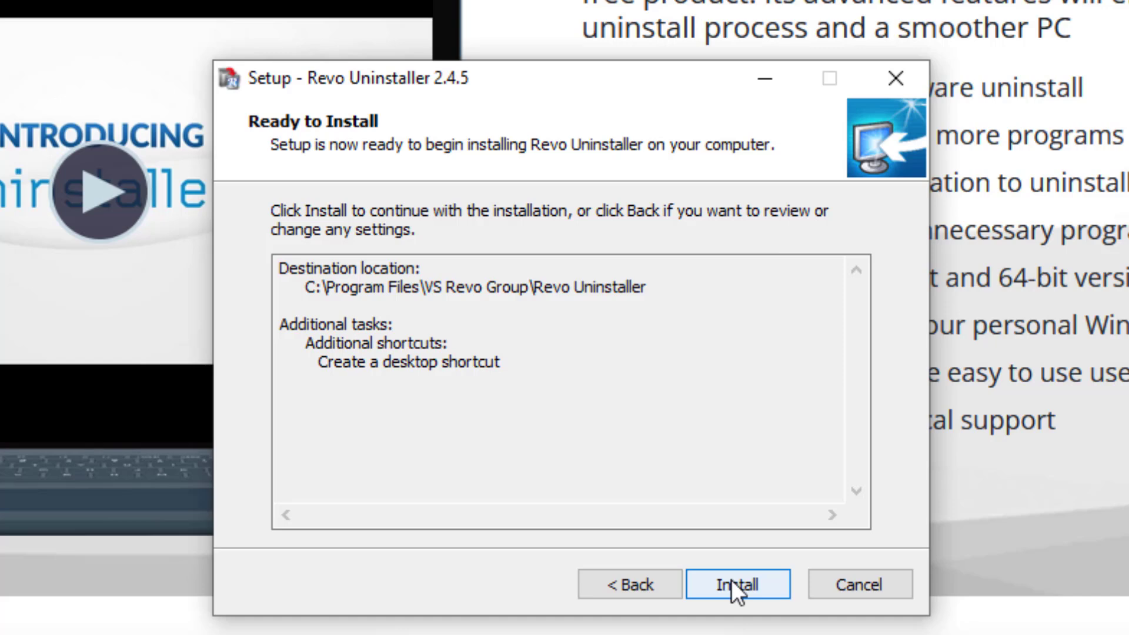
click(750, 584)
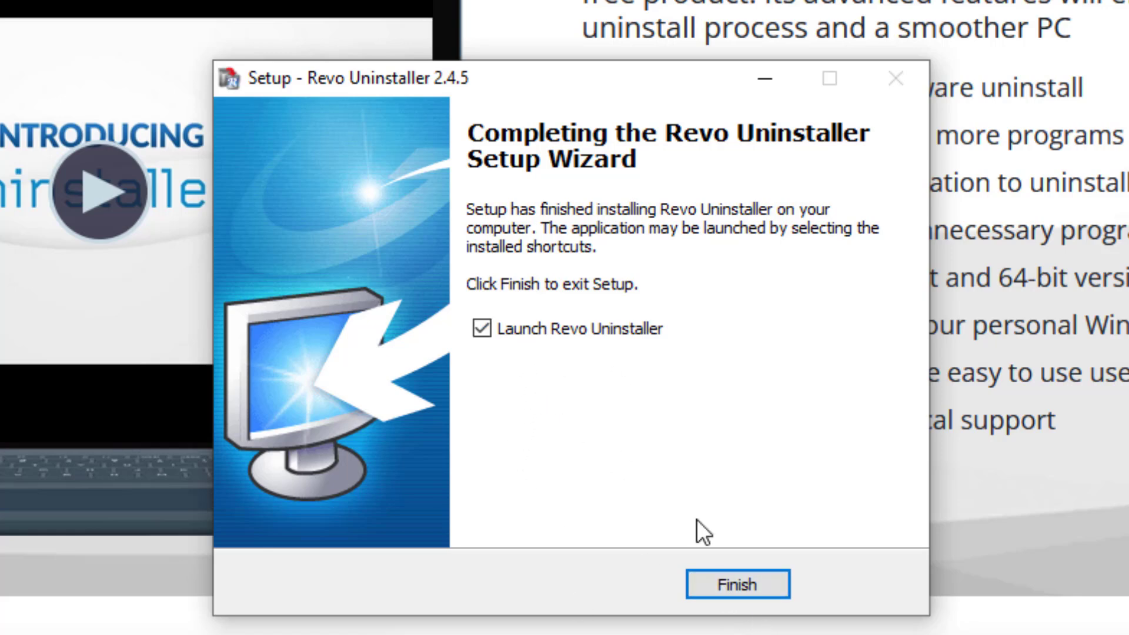
Step: Launch Revo Uninstaller and widen the Website column to show full URLs
click(736, 588)
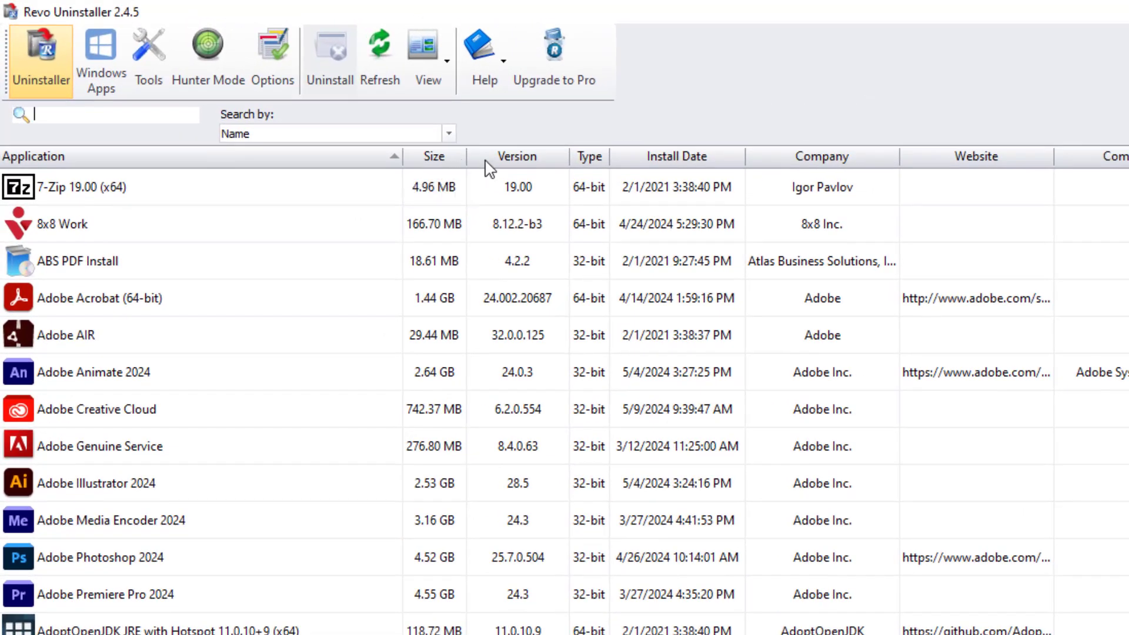
drag(1054, 157, 1128, 147)
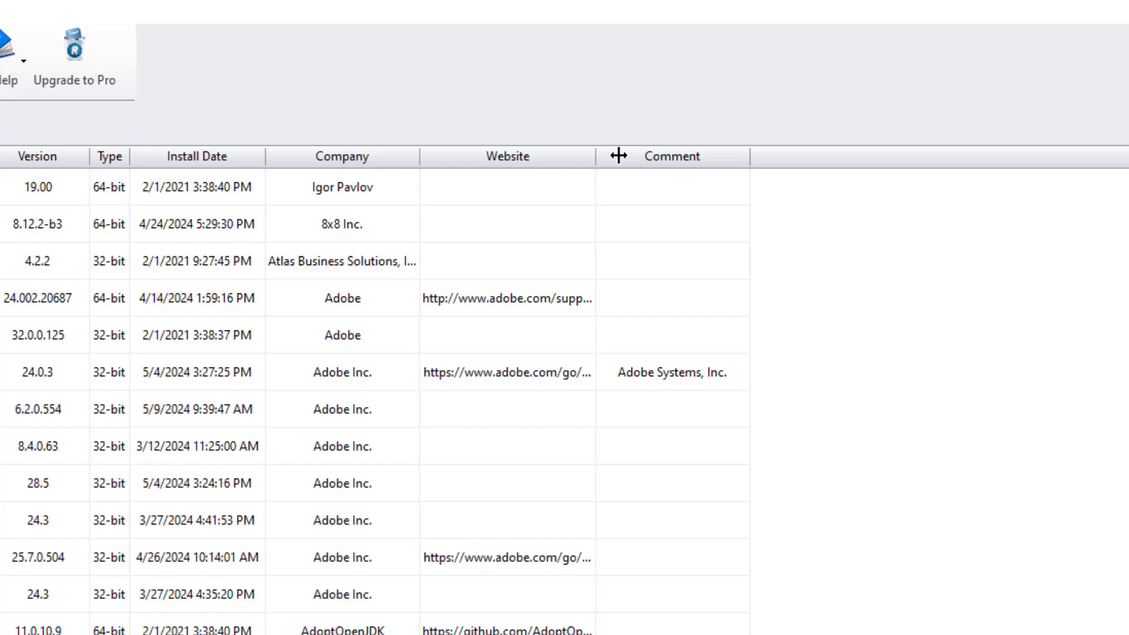
drag(666, 147, 967, 145)
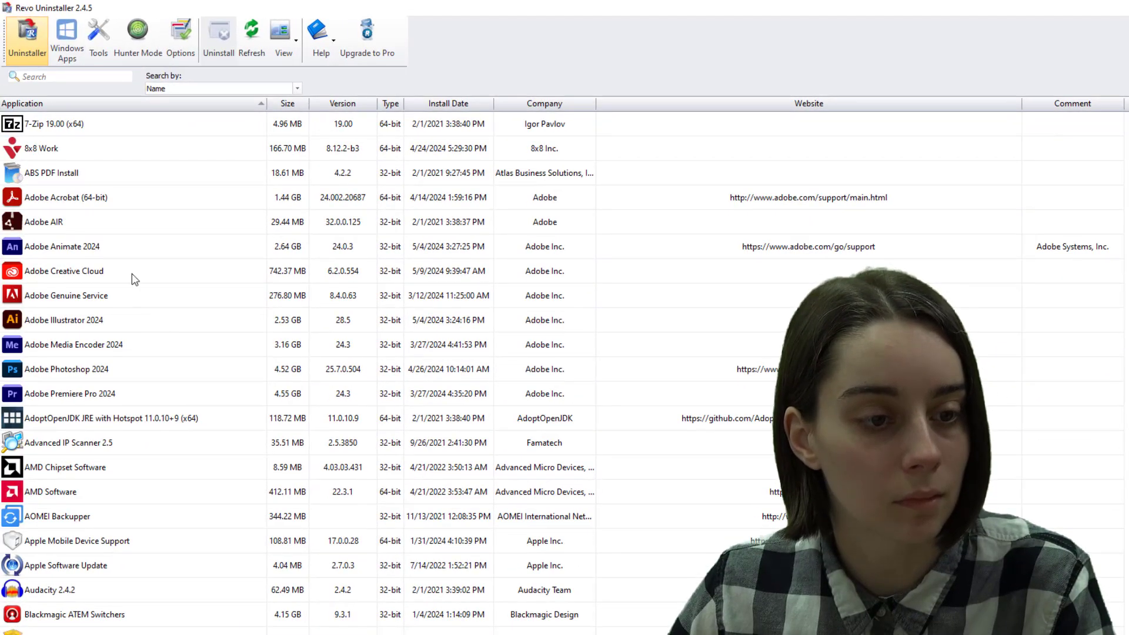
Step: Select EaseUS Partition Master in the installed programs list
scroll(135, 279, down, 2)
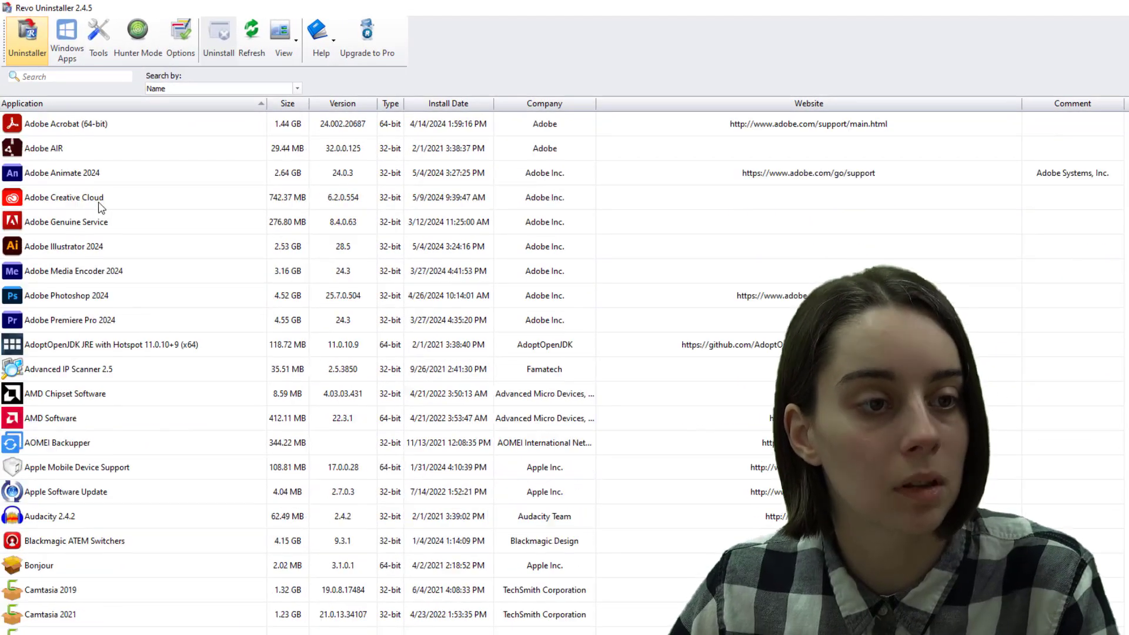
scroll(101, 207, up, 2)
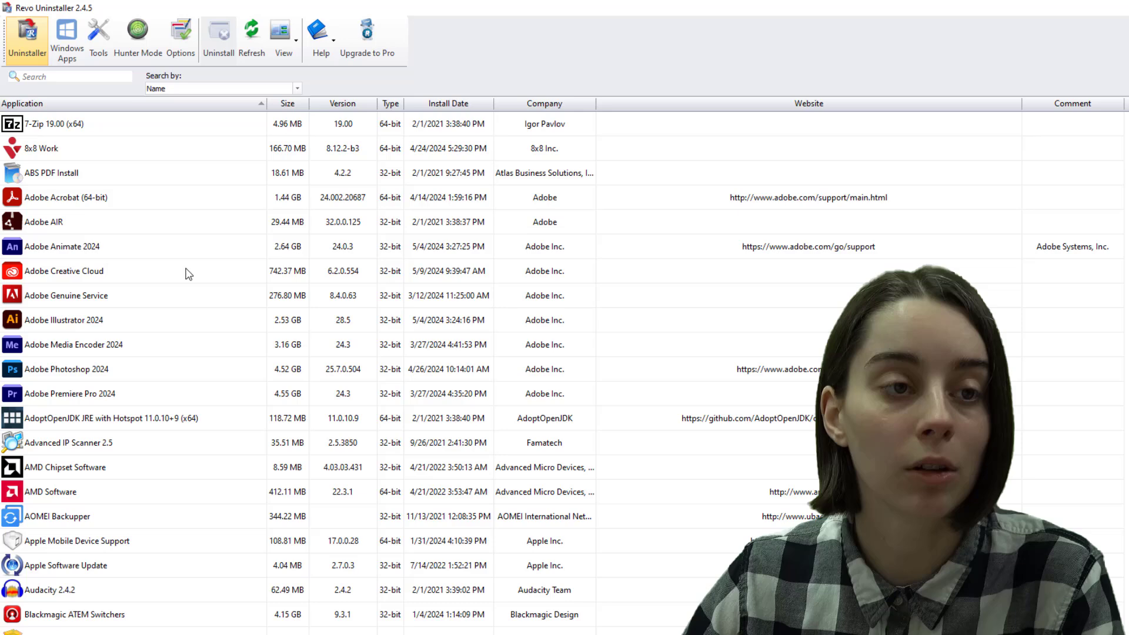
scroll(125, 241, down, 1)
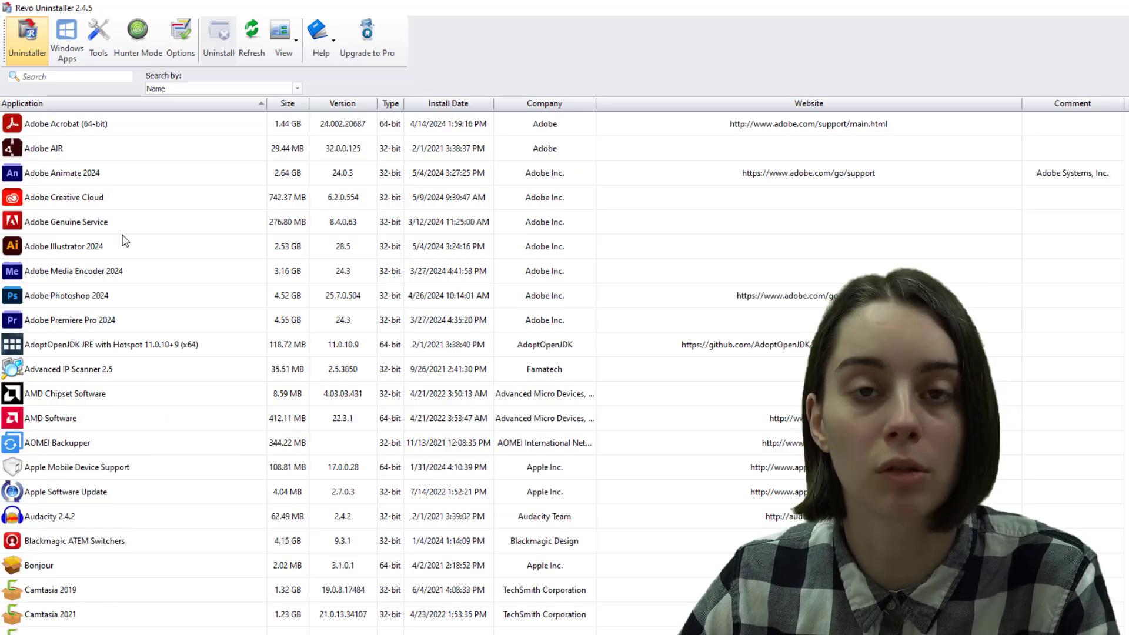
scroll(163, 302, down, 1)
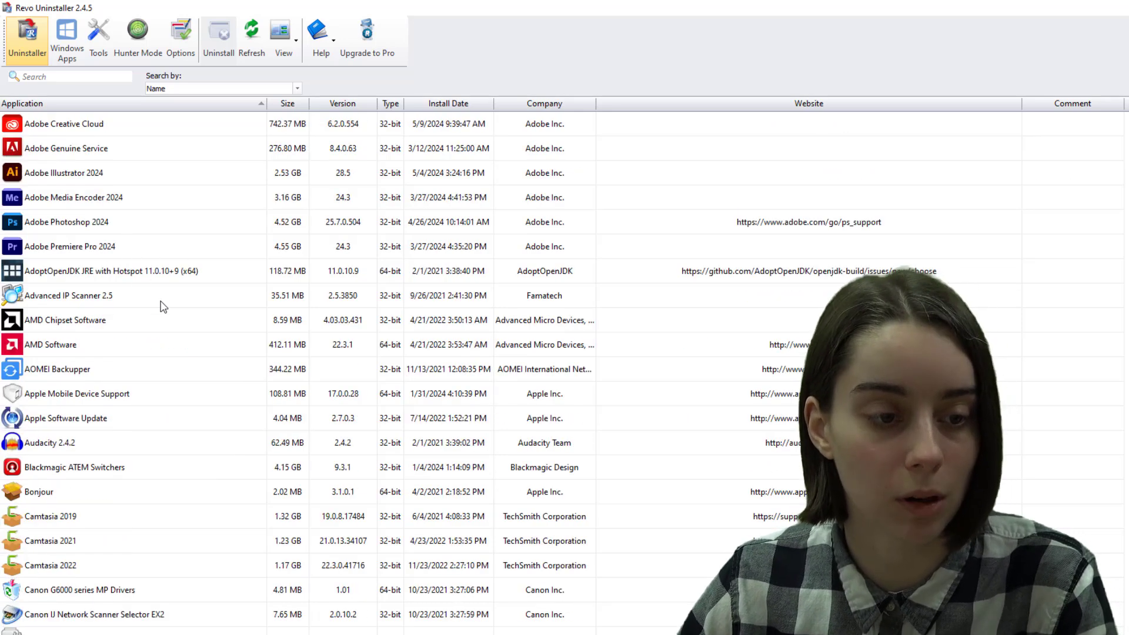
scroll(162, 346, down, 5)
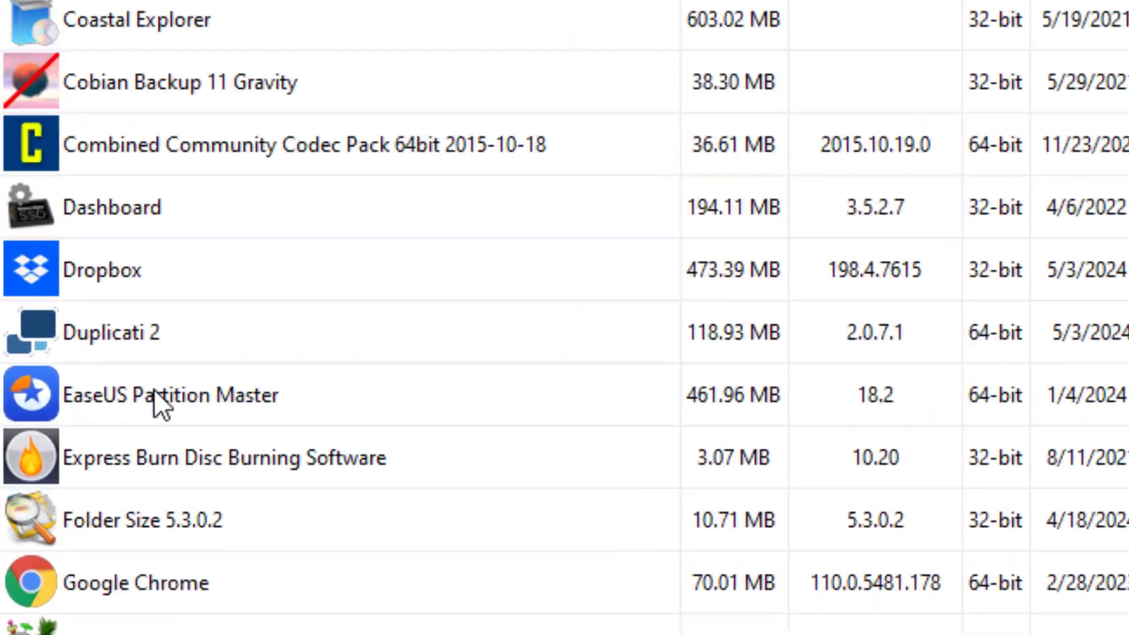
click(69, 540)
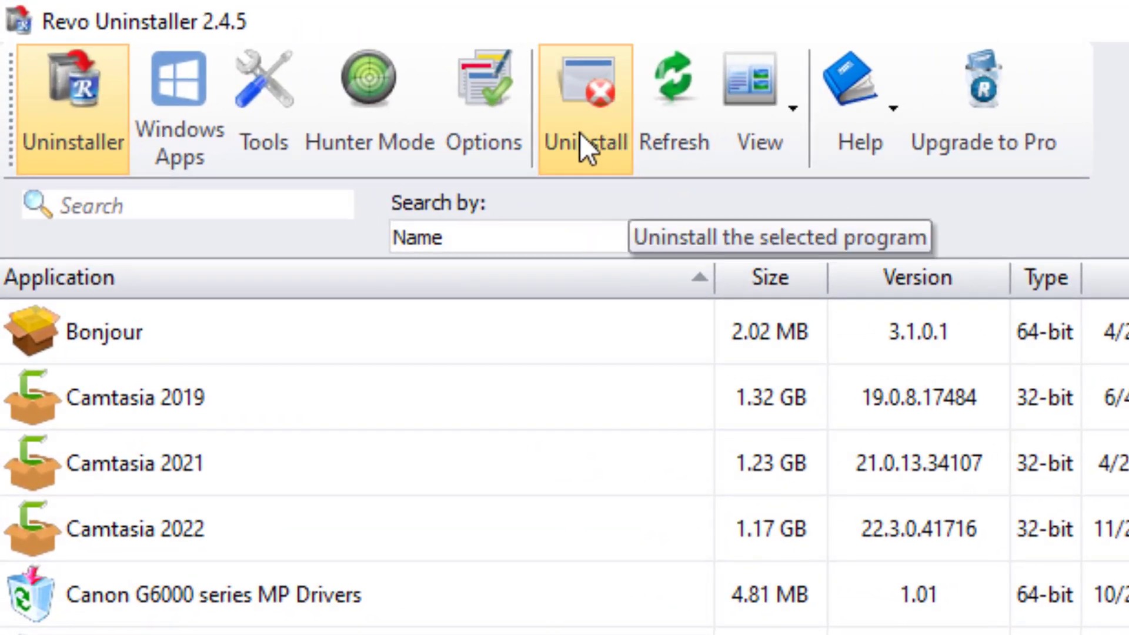
Step: Uninstall EaseUS Partition Master with a restore point, skipping its feedback survey
click(553, 141)
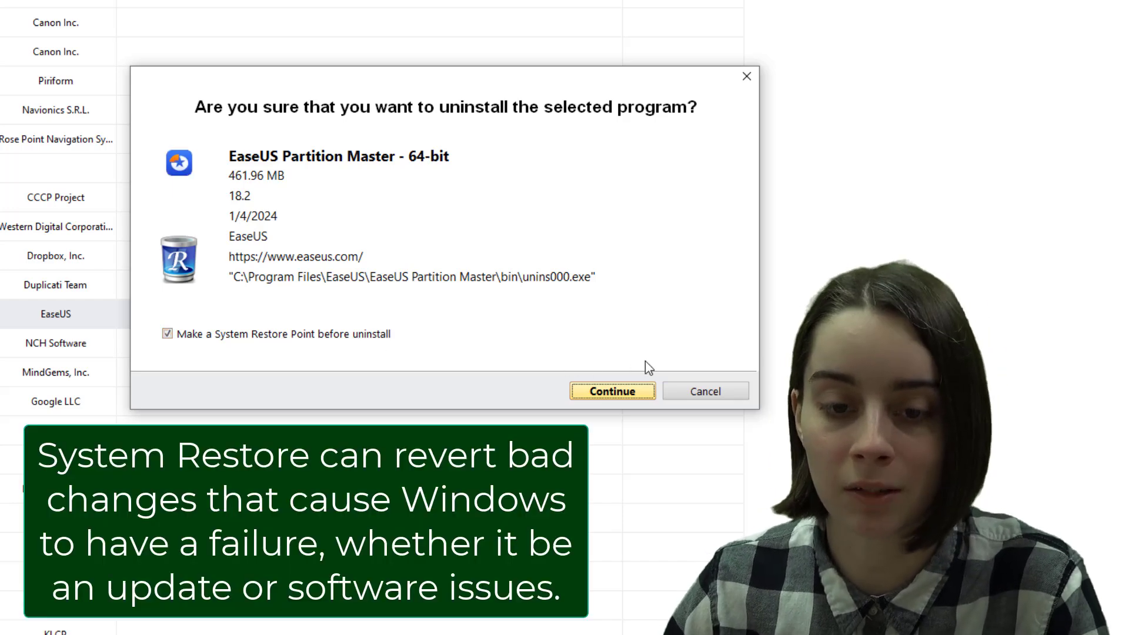
click(598, 393)
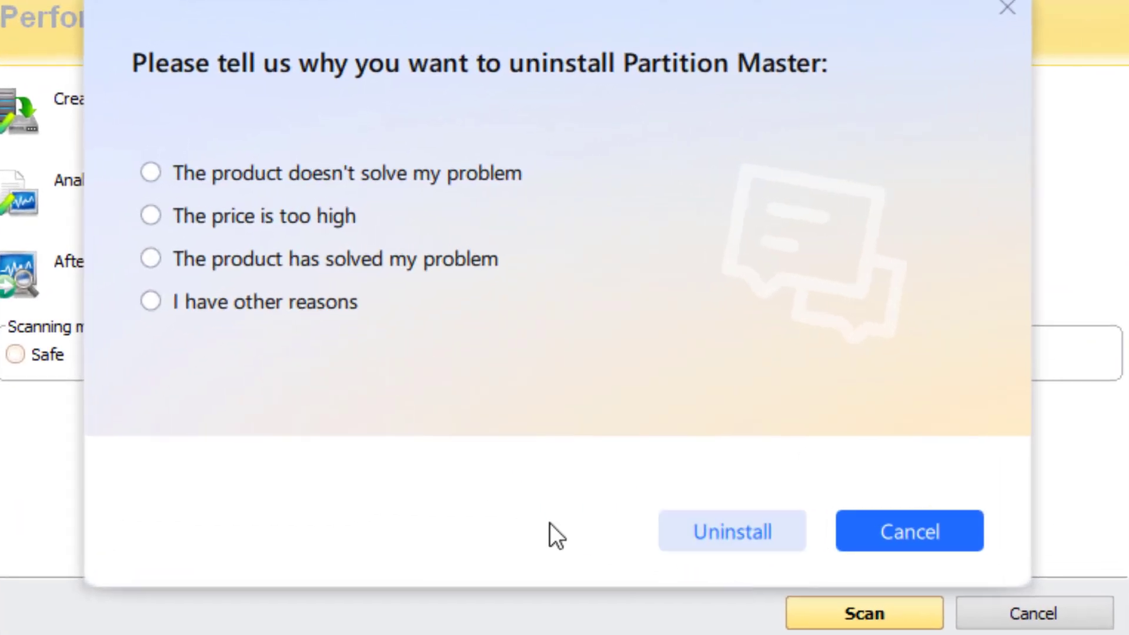
drag(538, 32, 533, 73)
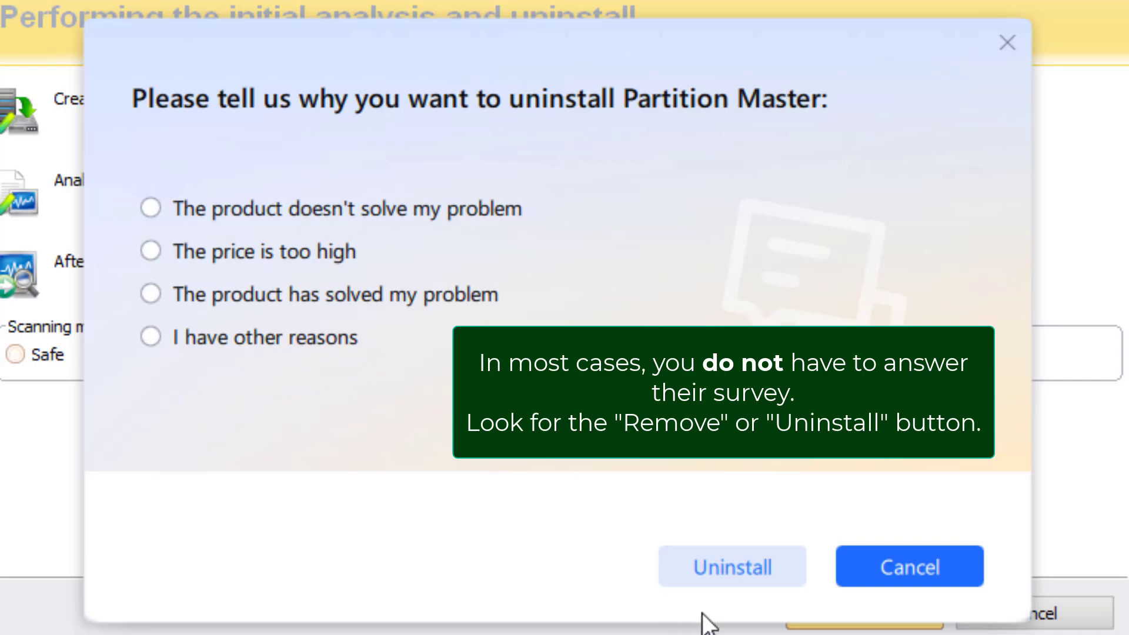
click(738, 565)
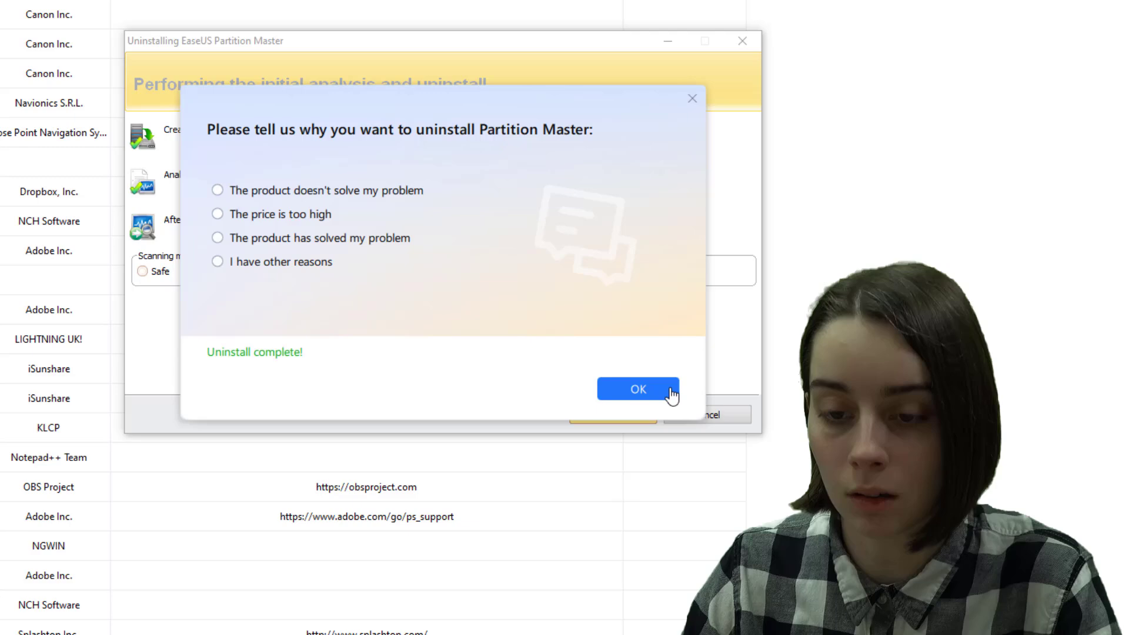
Step: Dismiss the EaseUS 'Uninstall complete' notice and choose Moderate scanning mode
click(627, 394)
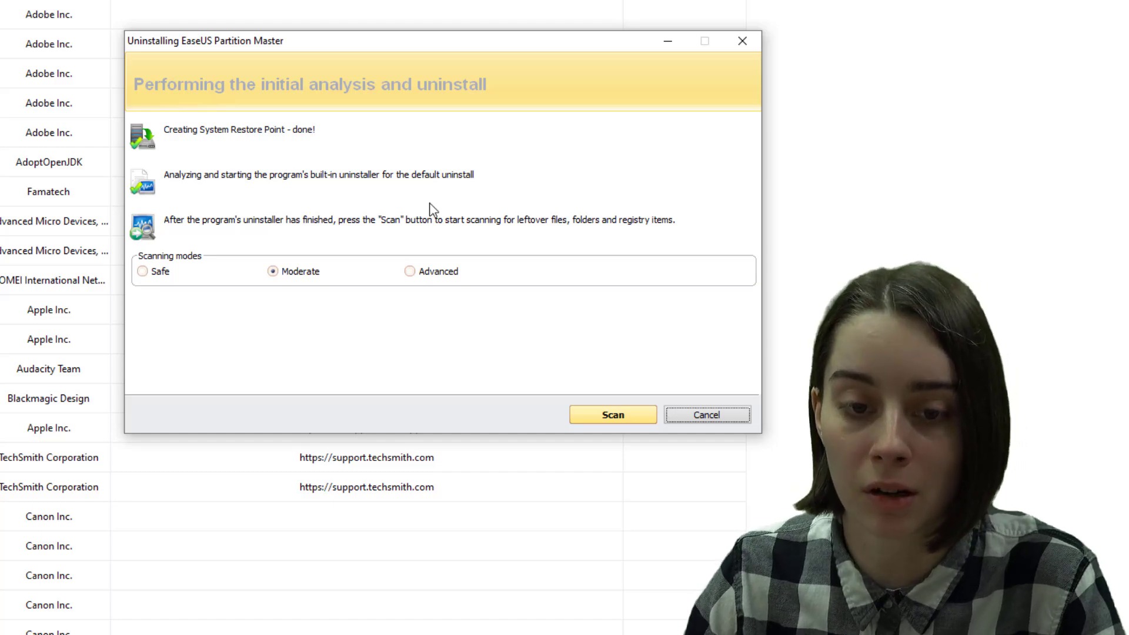
click(272, 271)
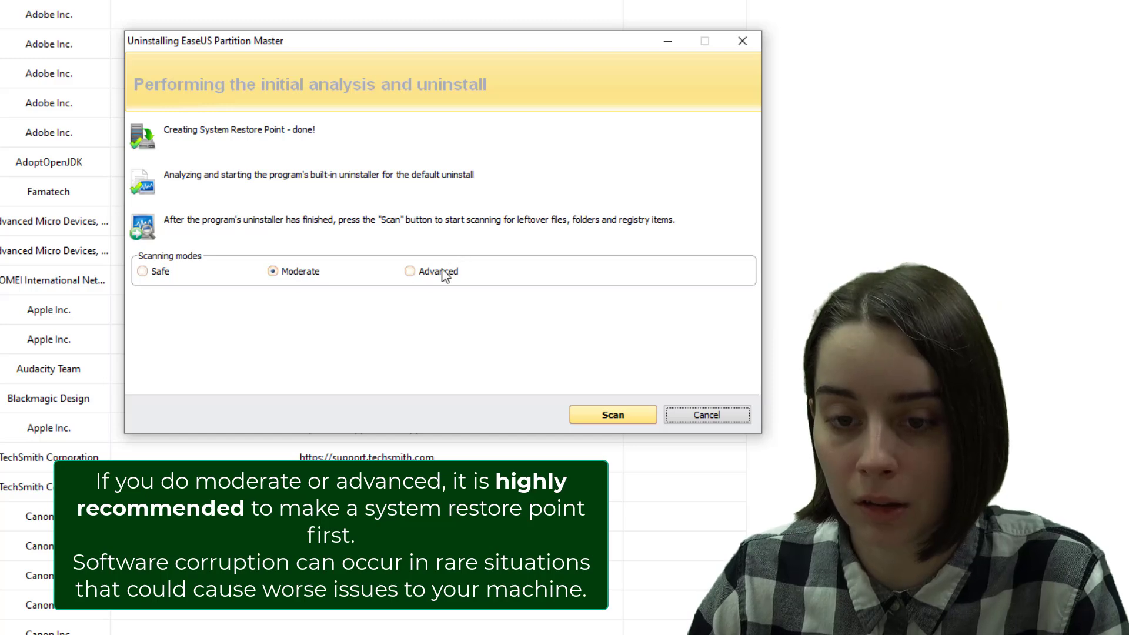
mouse_move(435, 277)
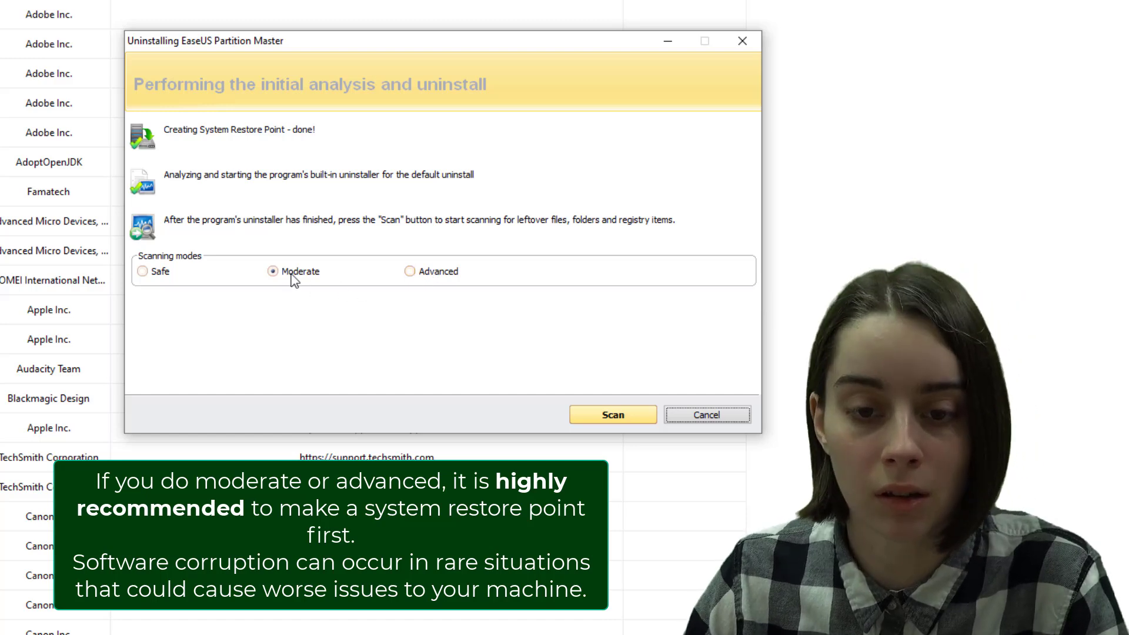
mouse_move(167, 278)
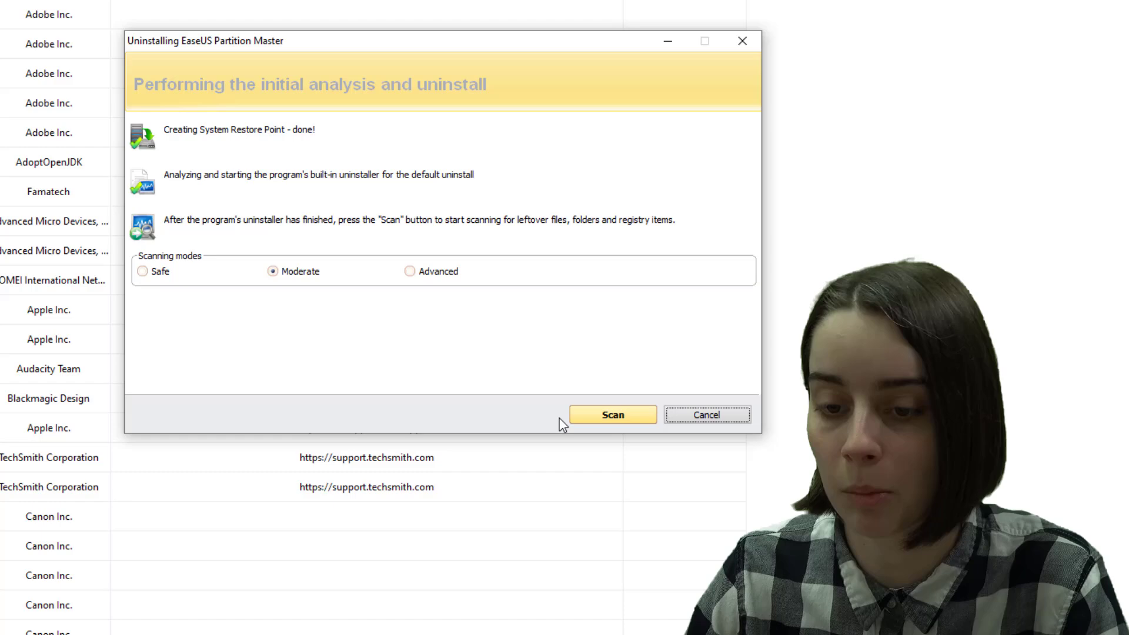
Step: Scan for EaseUS leftovers, select all registry items found, and delete them
click(593, 418)
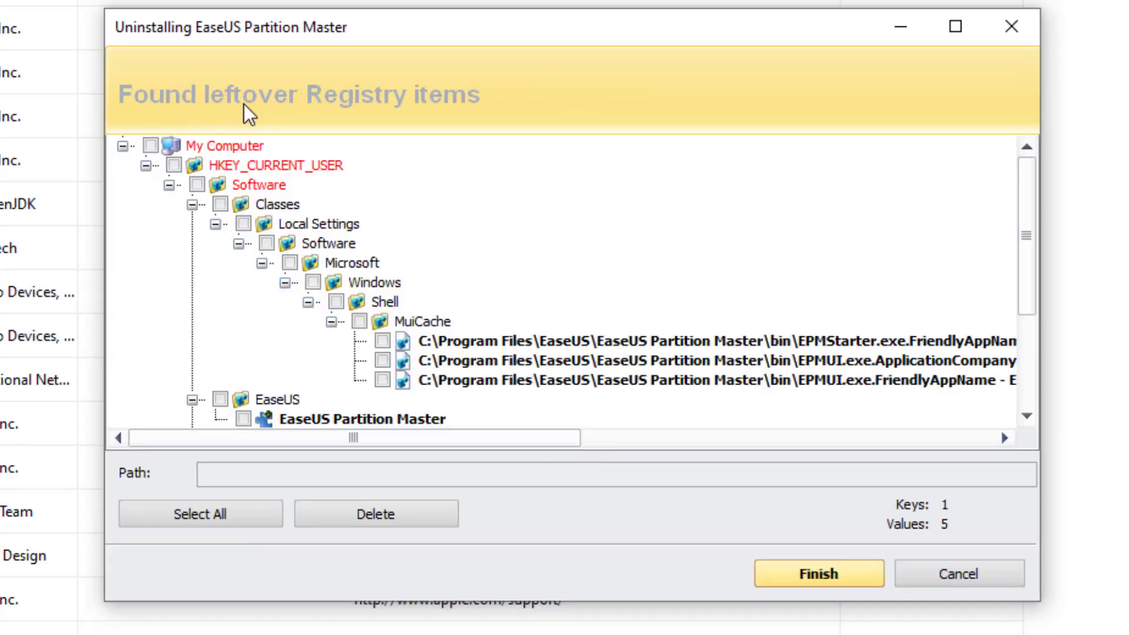
scroll(557, 266, down, 3)
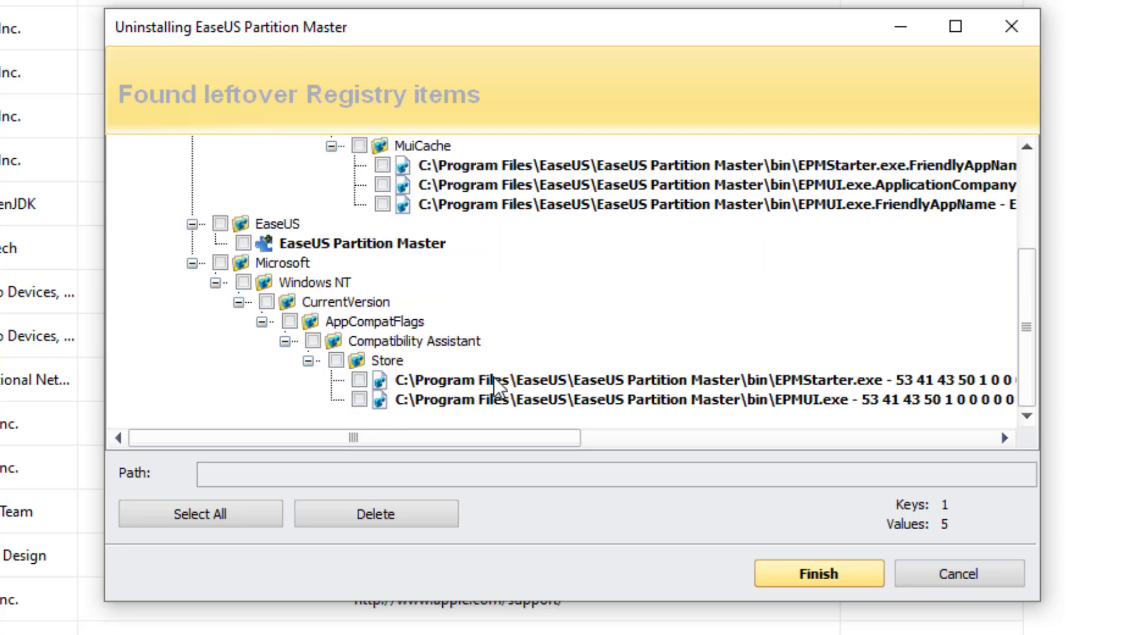
scroll(494, 377, up, 3)
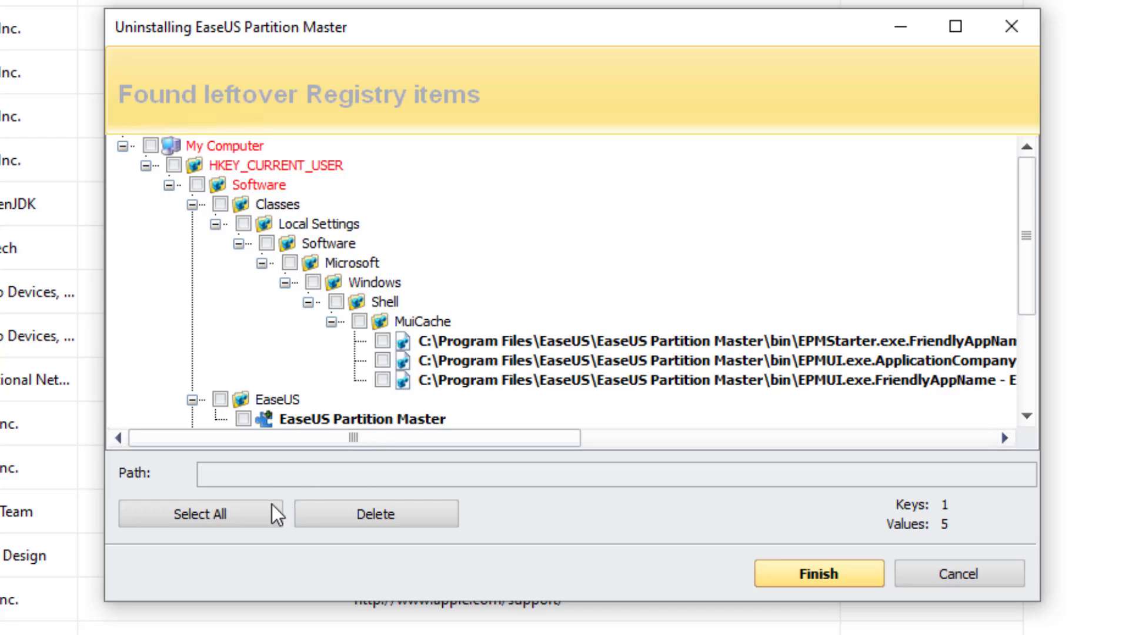
click(136, 509)
click(171, 512)
click(170, 509)
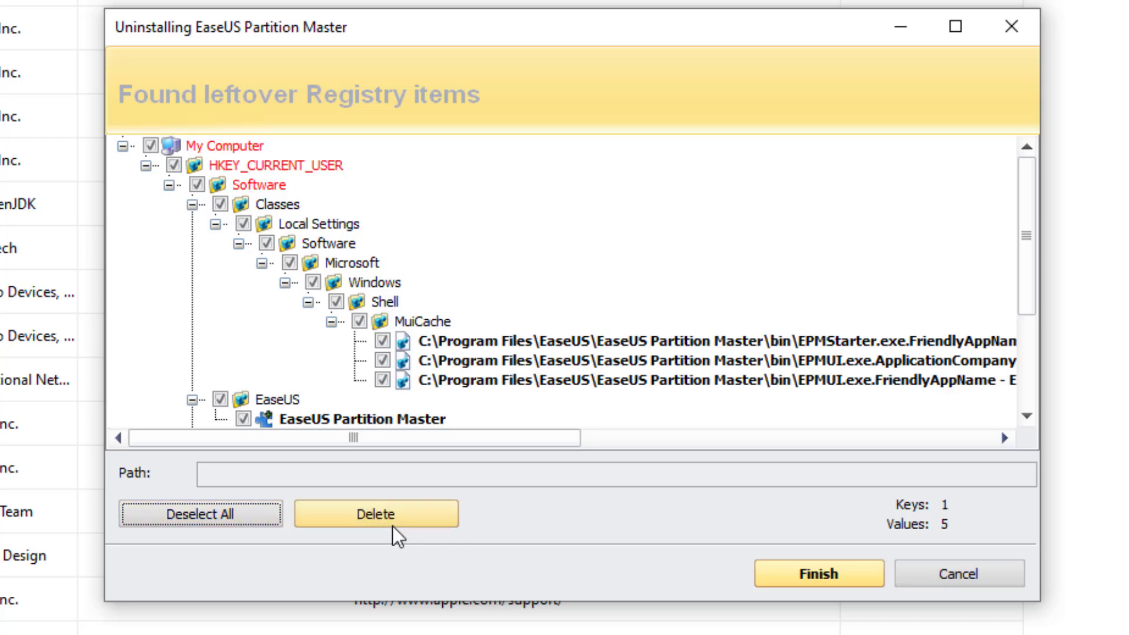
click(403, 512)
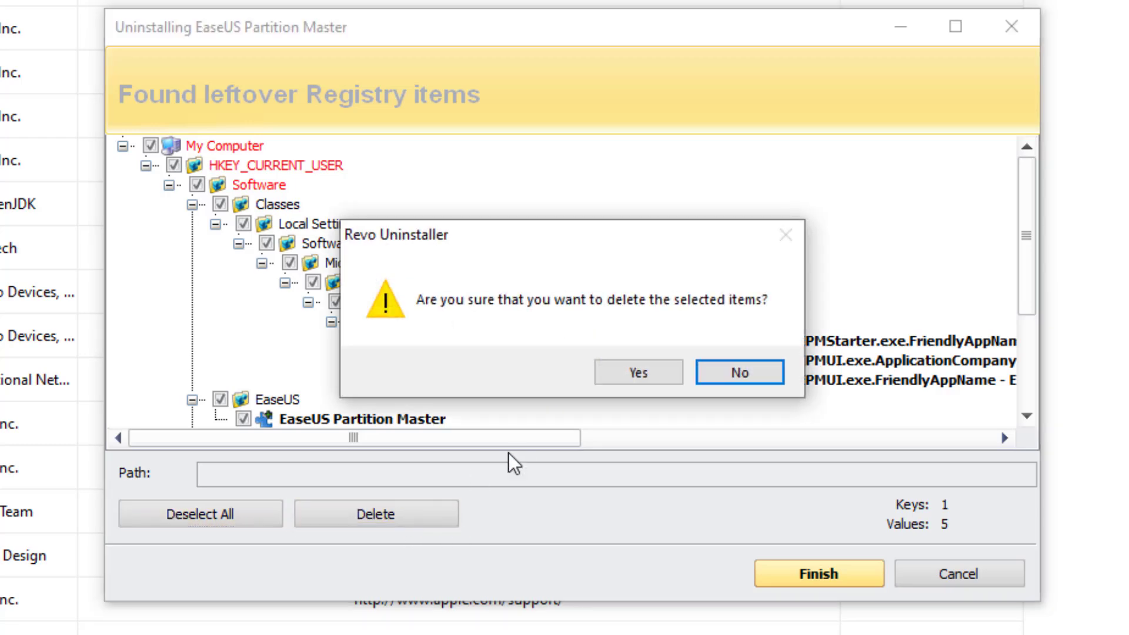
click(629, 370)
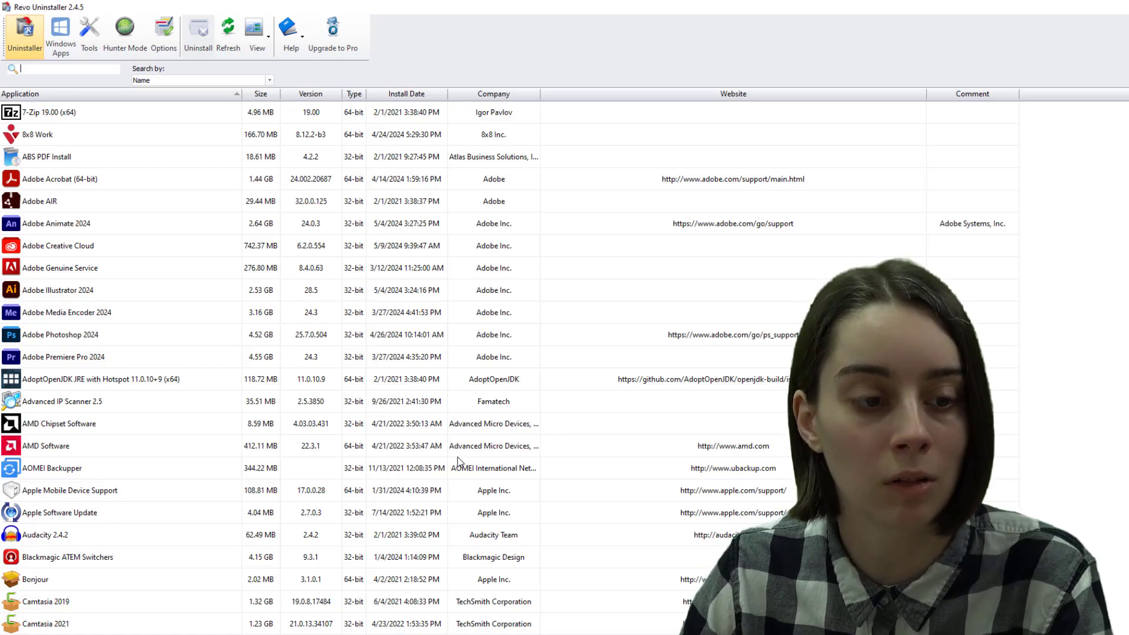
scroll(412, 468, down, 1)
scroll(377, 477, down, 2)
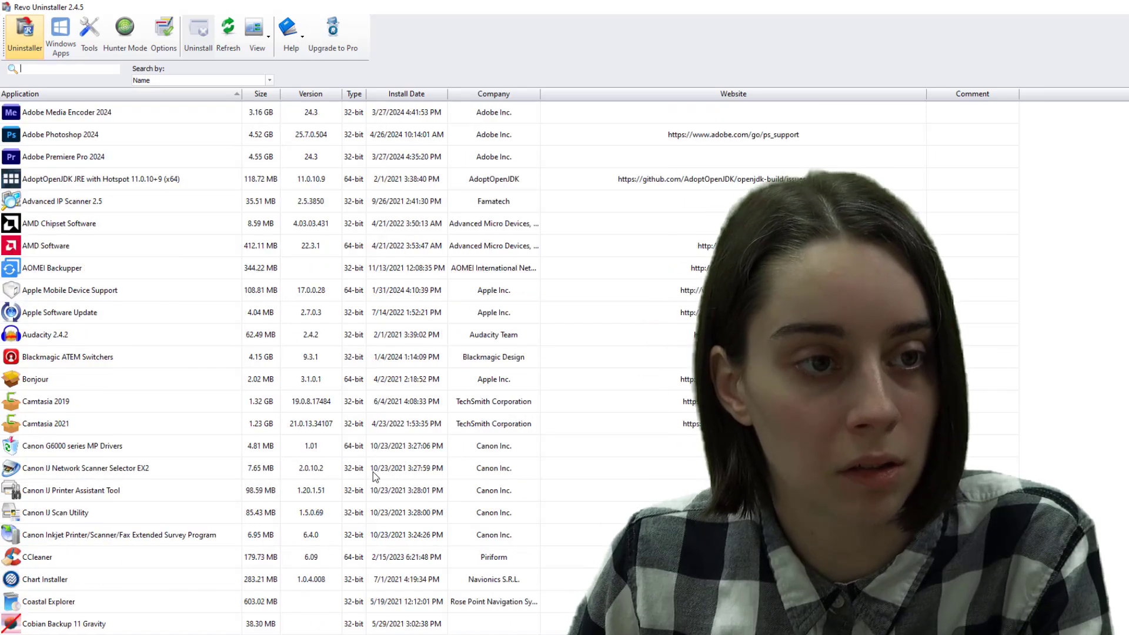
scroll(376, 476, down, 1)
scroll(375, 478, down, 2)
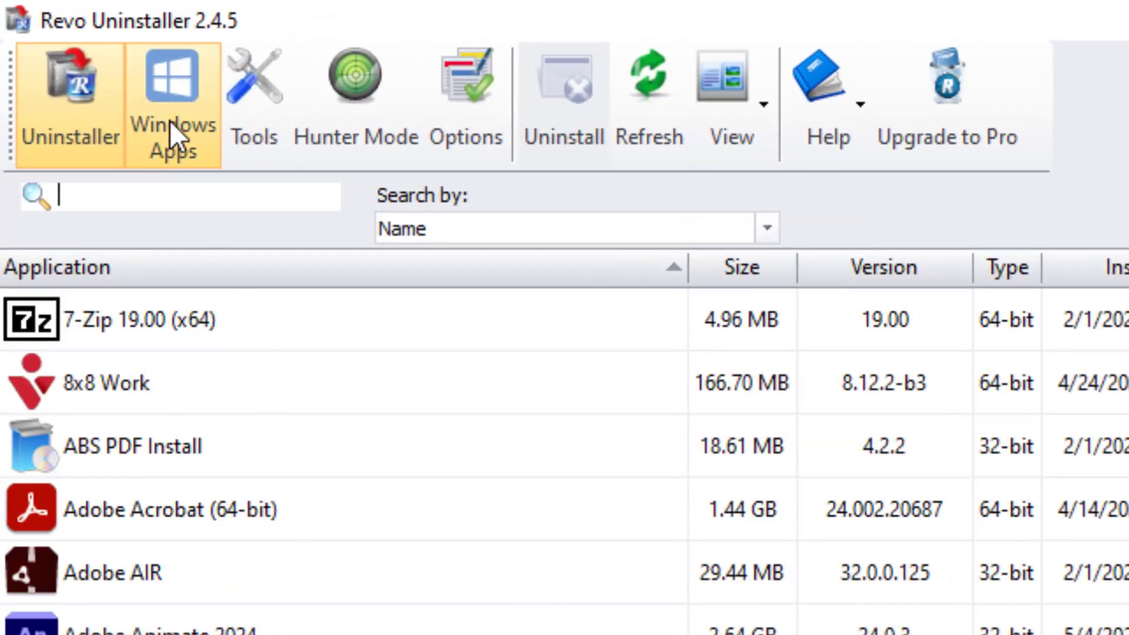
click(172, 125)
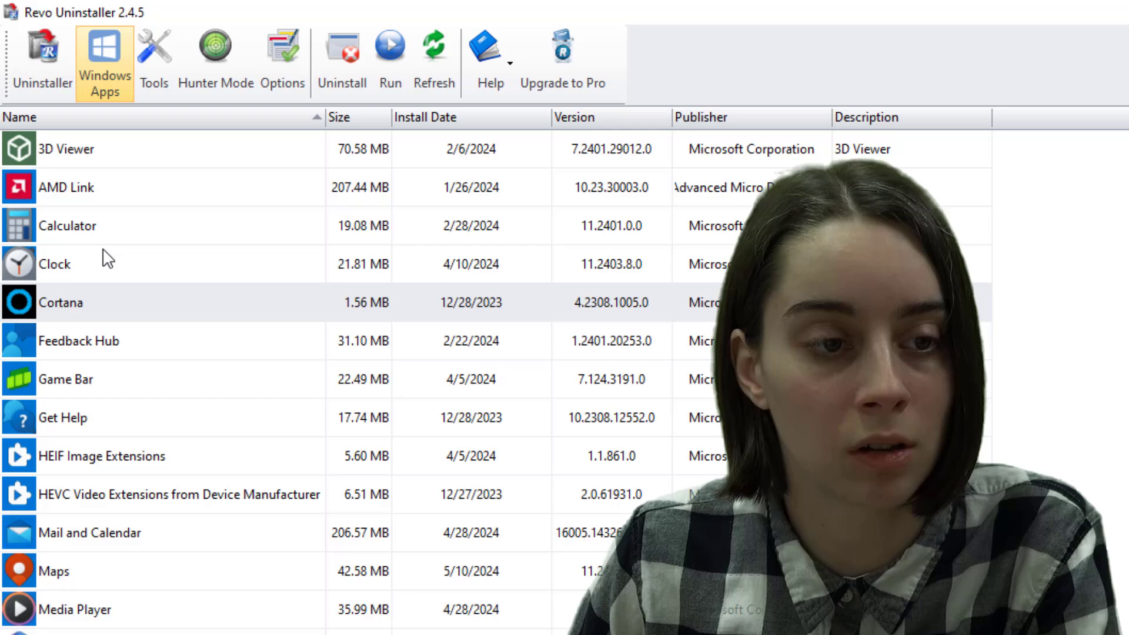
scroll(122, 328, down, 5)
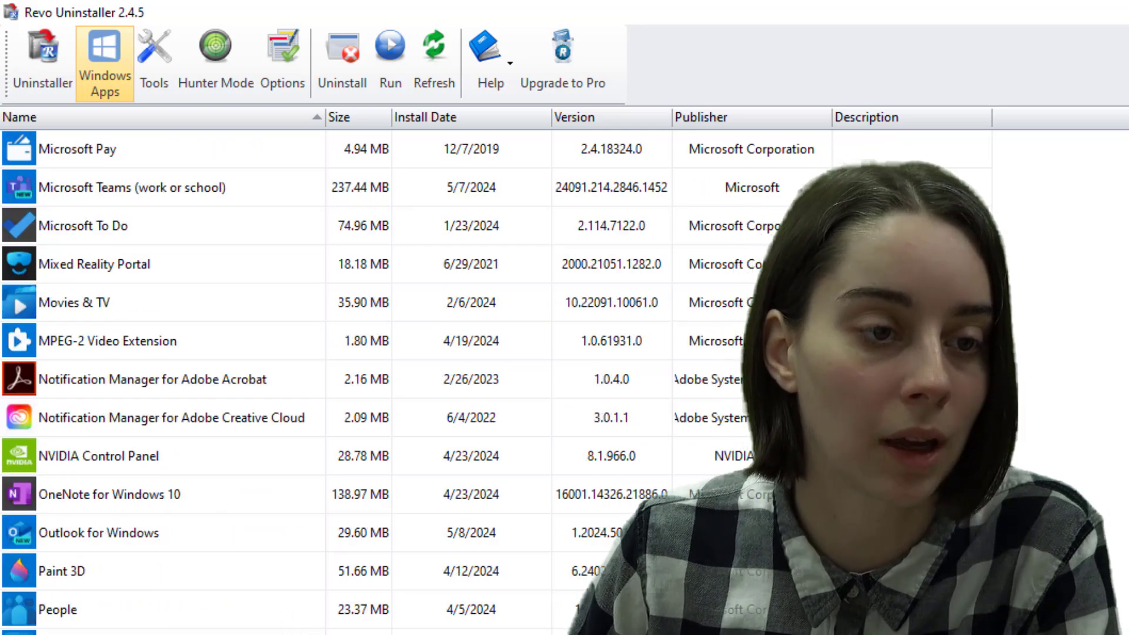
scroll(177, 303, up, 5)
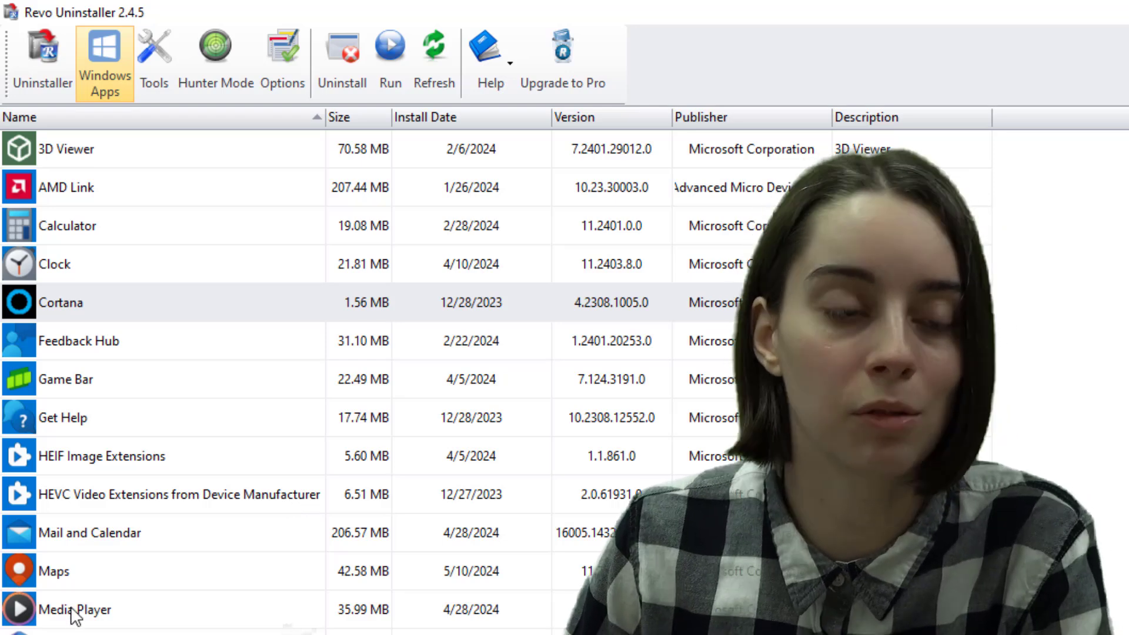
scroll(74, 614, down, 2)
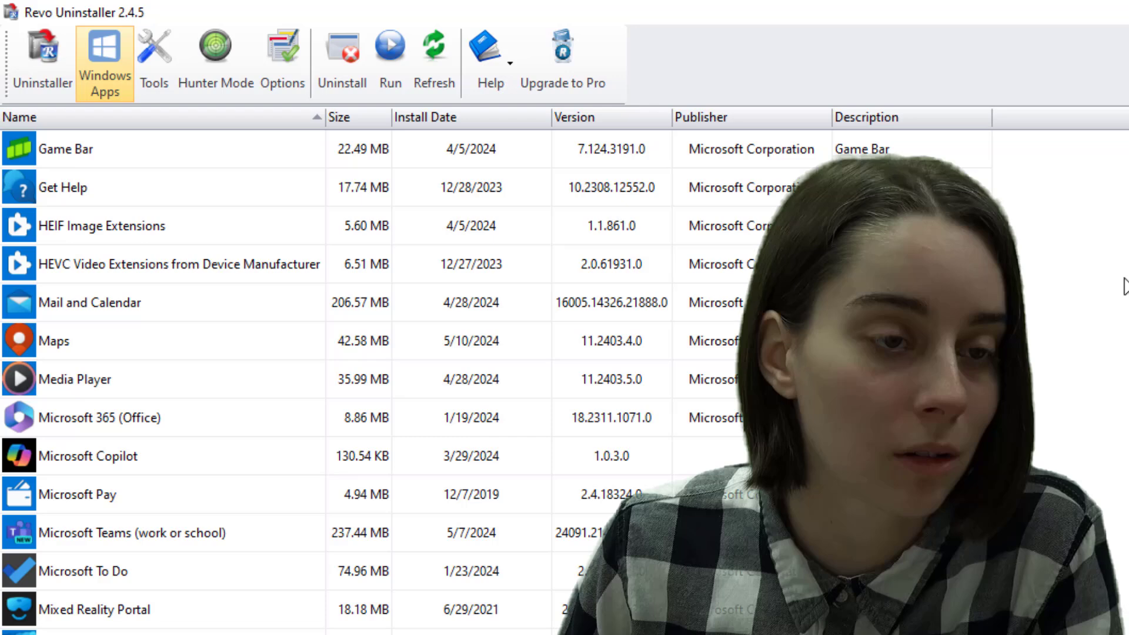
scroll(337, 595, up, 2)
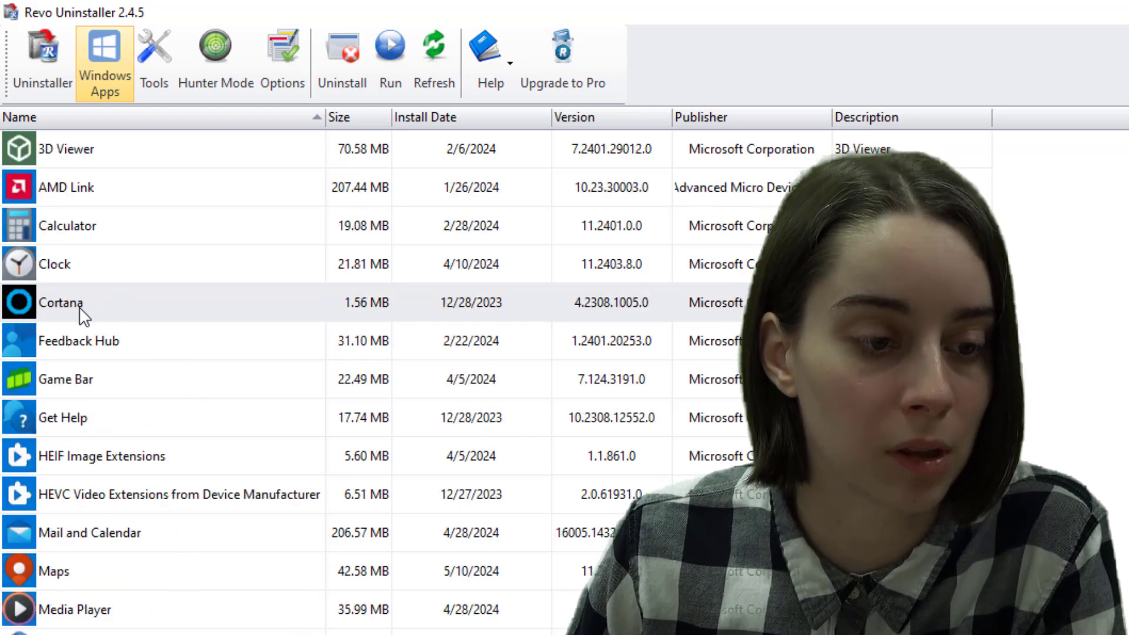
scroll(285, 613, down, 5)
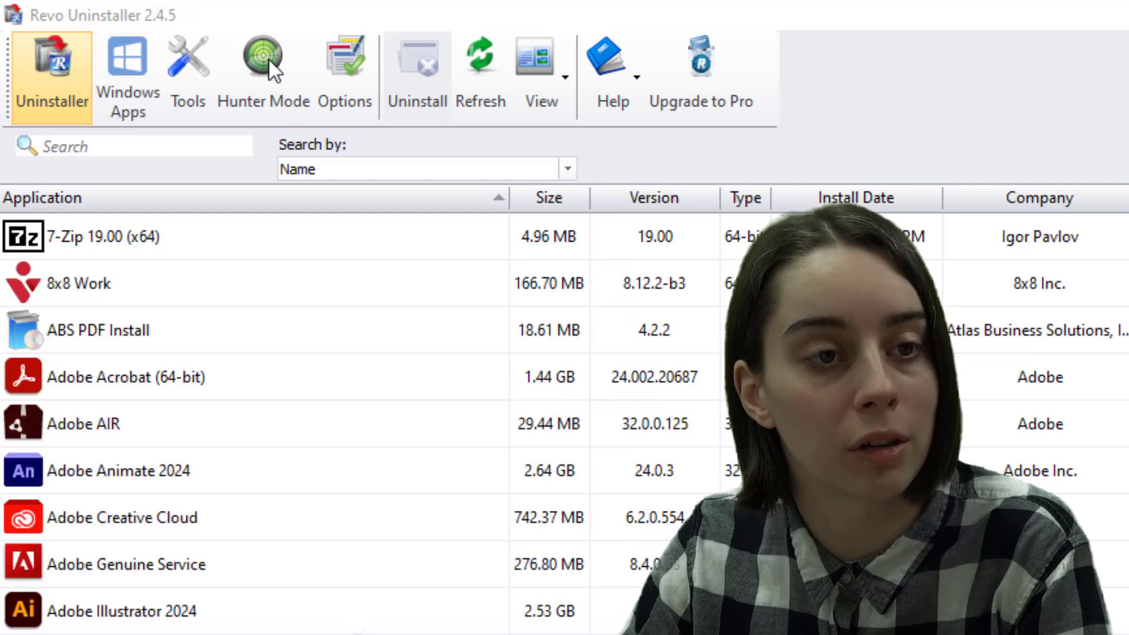
Step: In Hunter Mode, target the EaseUS Partition Master window to show its action menu
click(293, 26)
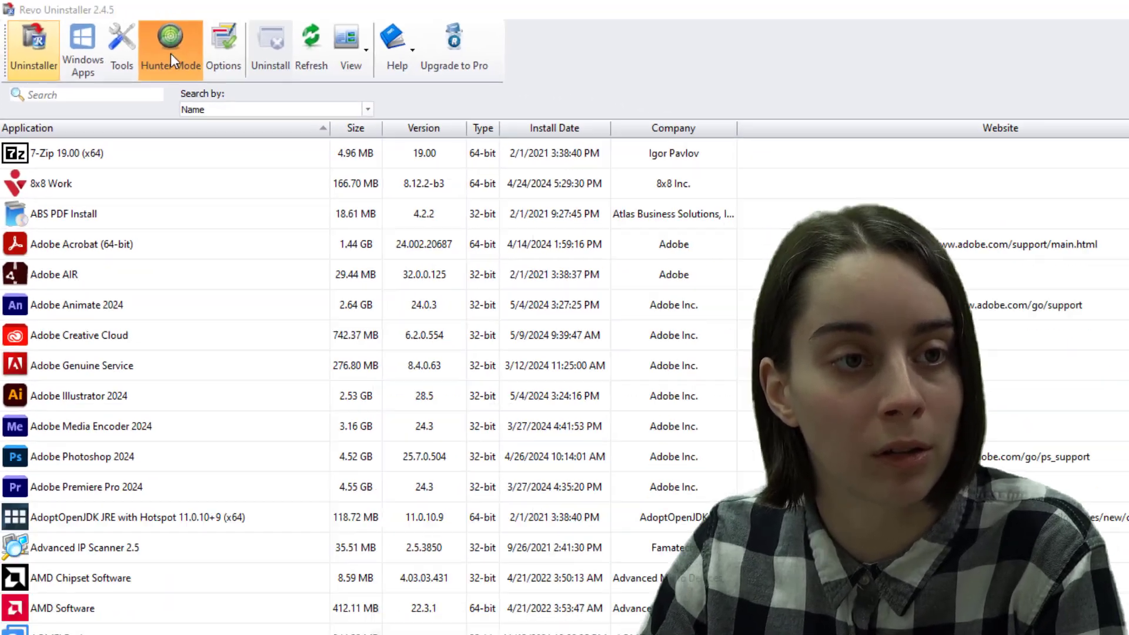
click(263, 82)
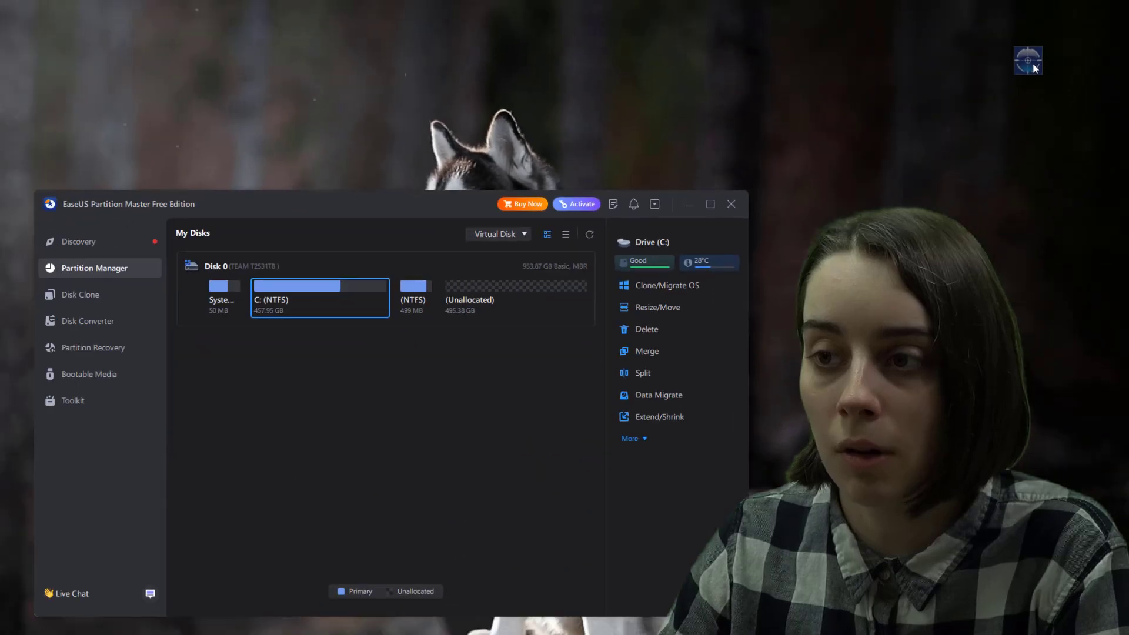
drag(1034, 69, 385, 363)
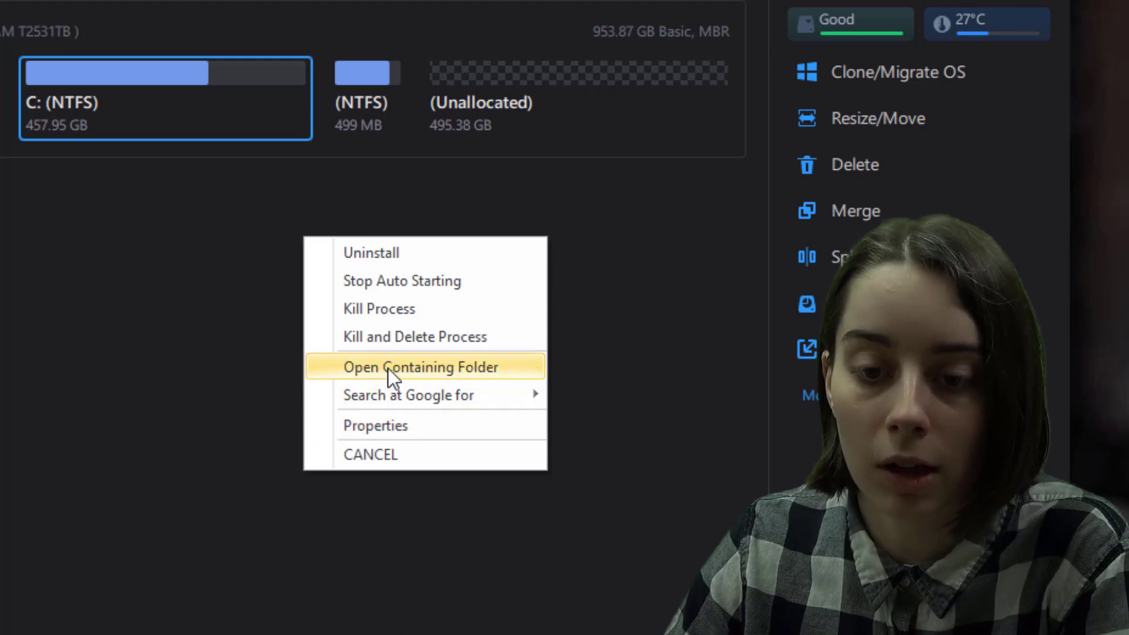
Step: Browse the EaseUS bin folder, select EPMUI.exe, then close the Explorer window
click(373, 364)
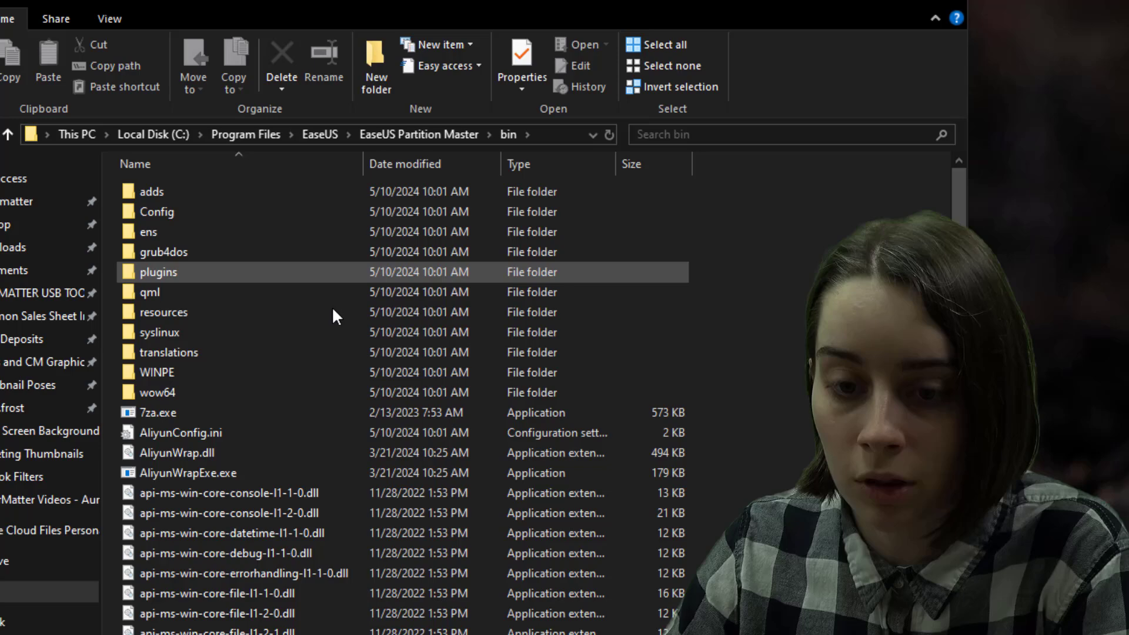
scroll(432, 449, down, 1)
scroll(281, 431, down, 20)
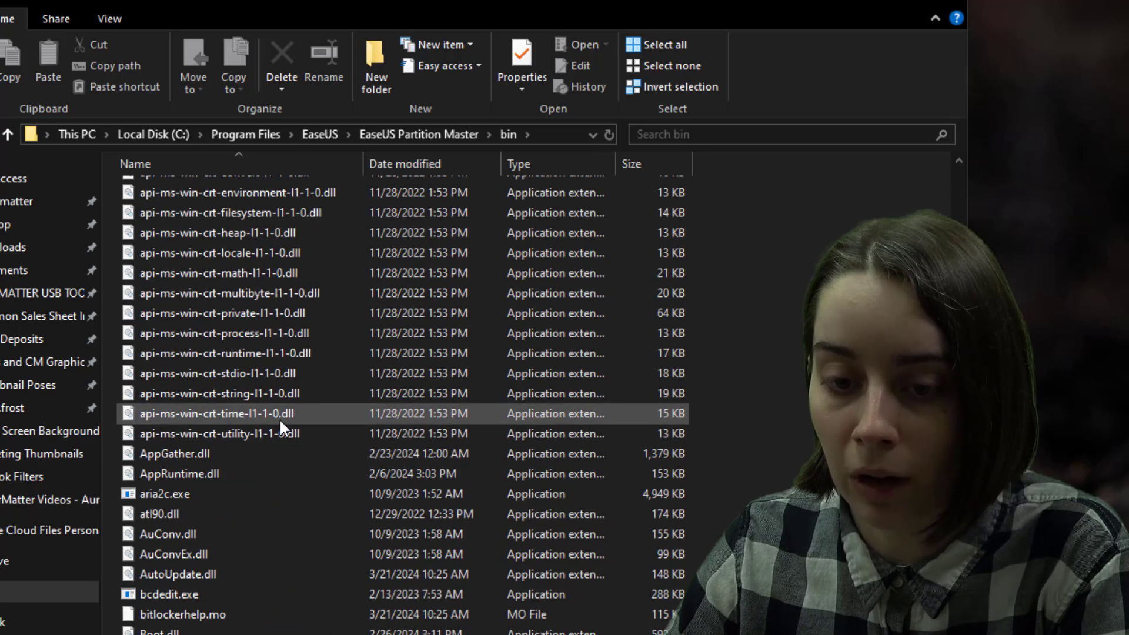
scroll(276, 414, down, 7)
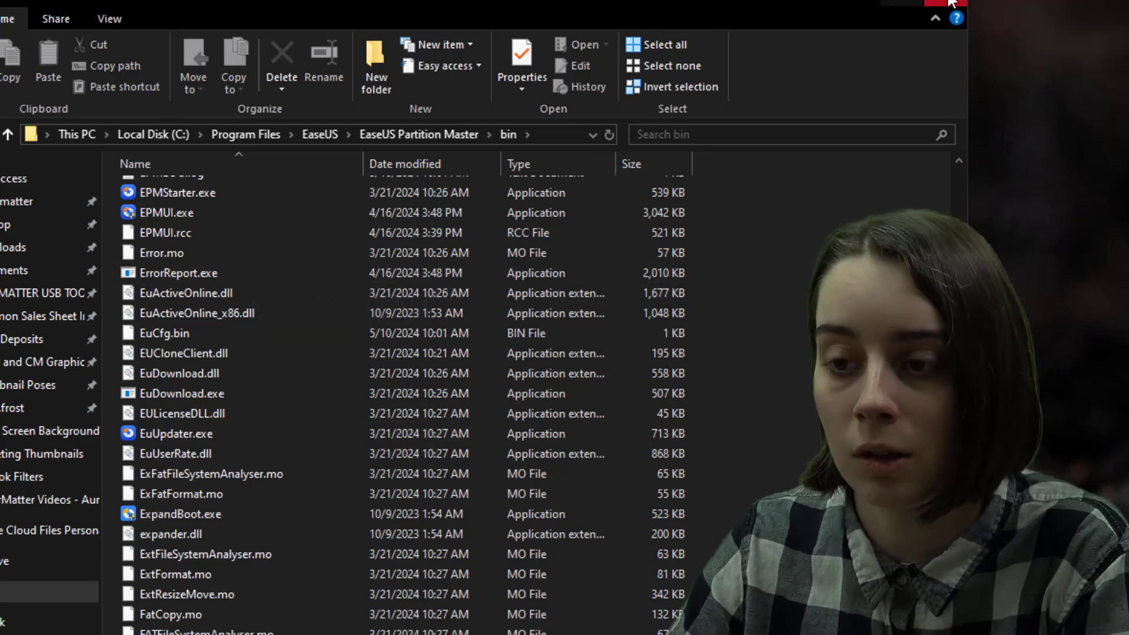
click(589, 213)
scroll(346, 362, up, 18)
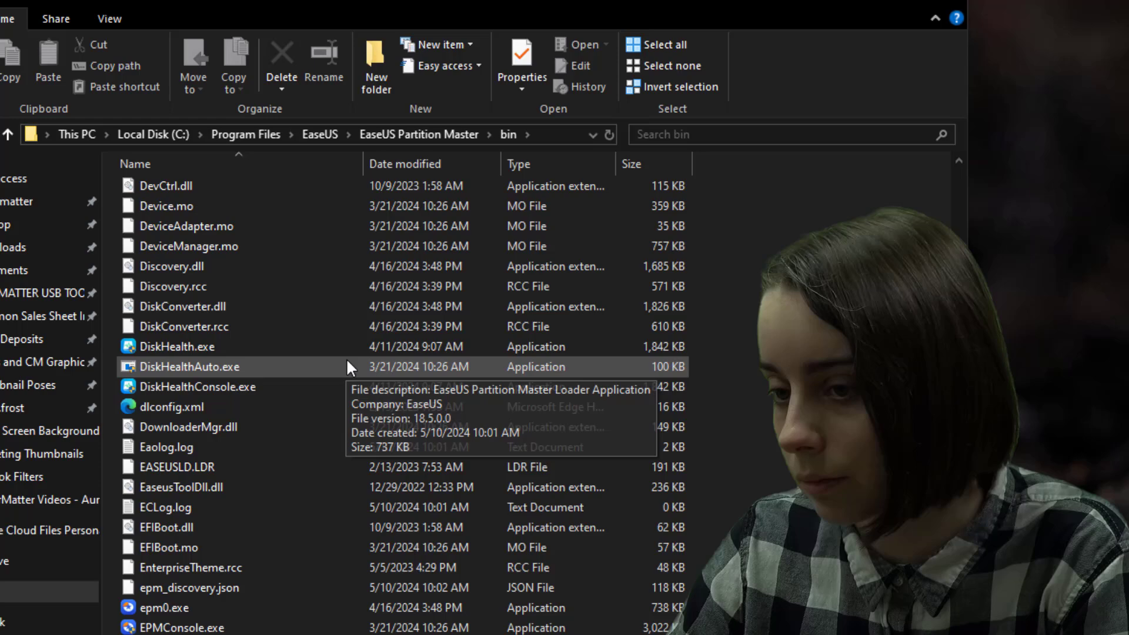
drag(923, 19, 996, 196)
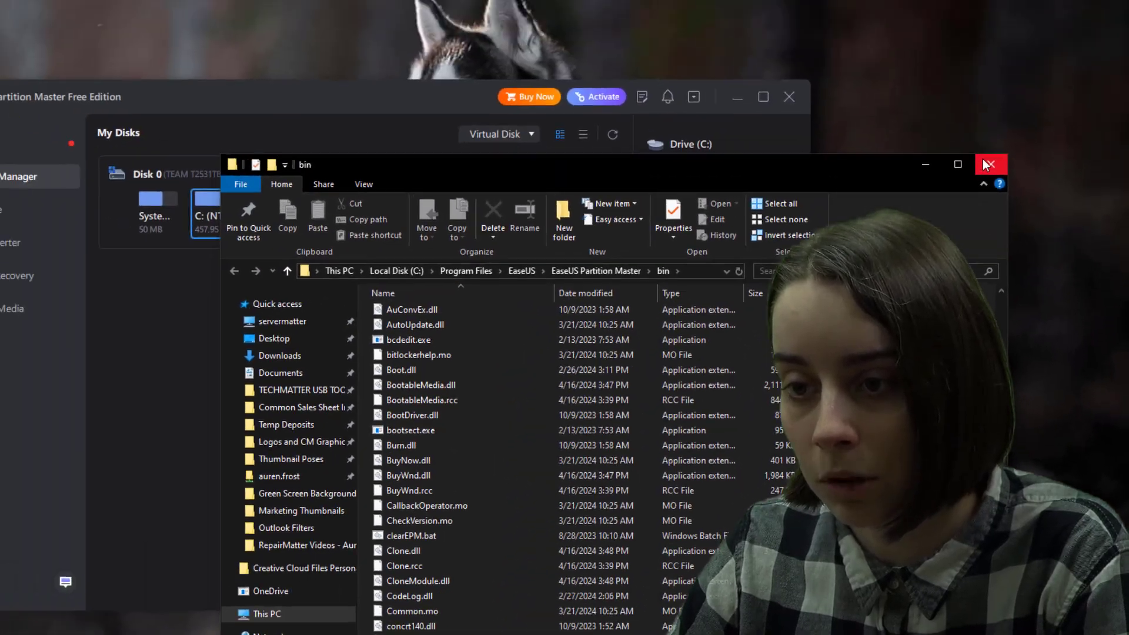
click(999, 197)
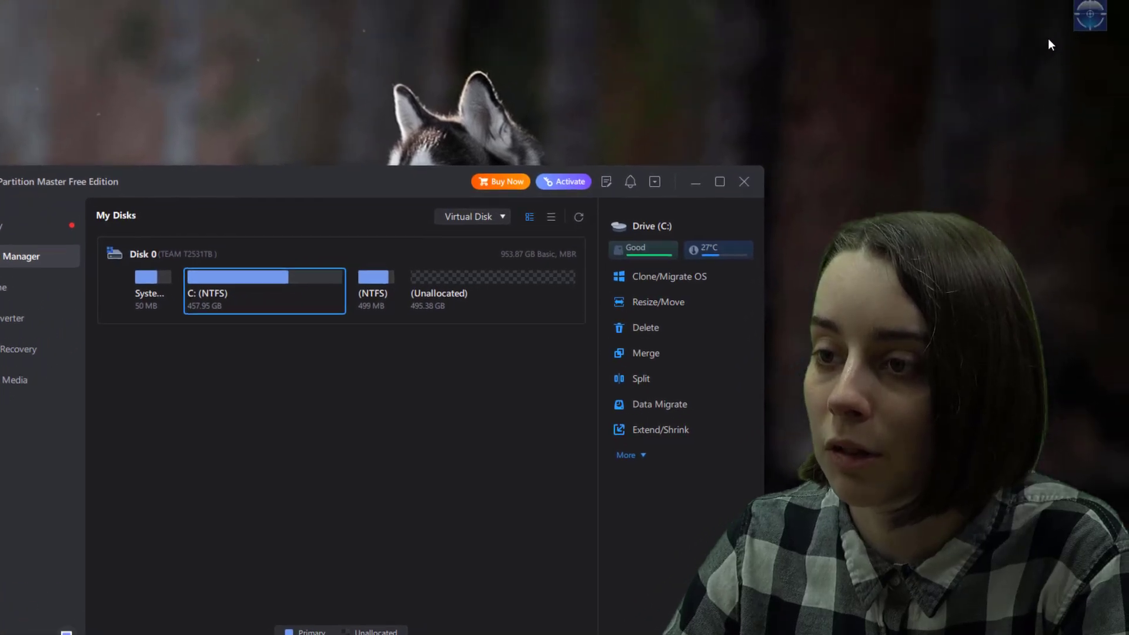
Step: Target the EaseUS window with Hunter Mode and choose Uninstall
drag(1059, 39, 306, 419)
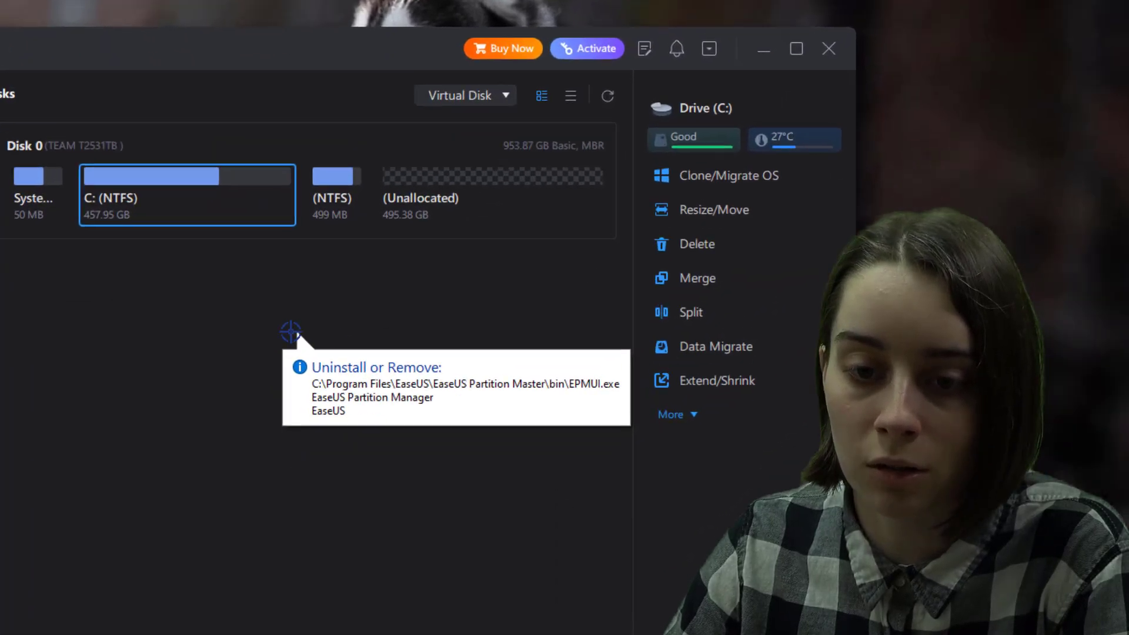
drag(290, 333, 285, 344)
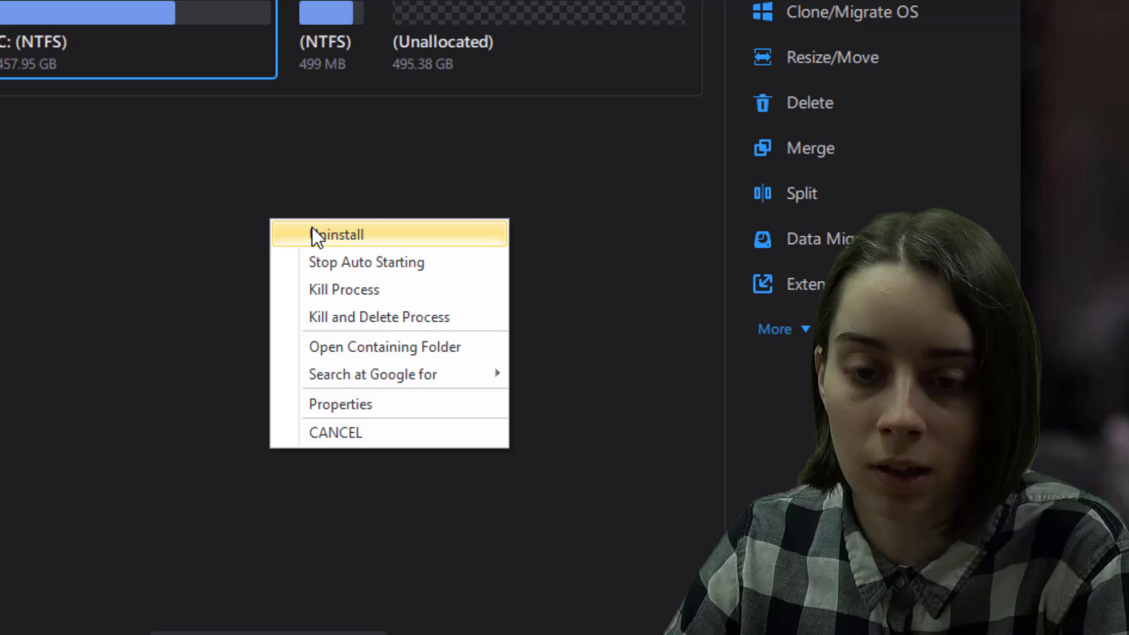
click(328, 364)
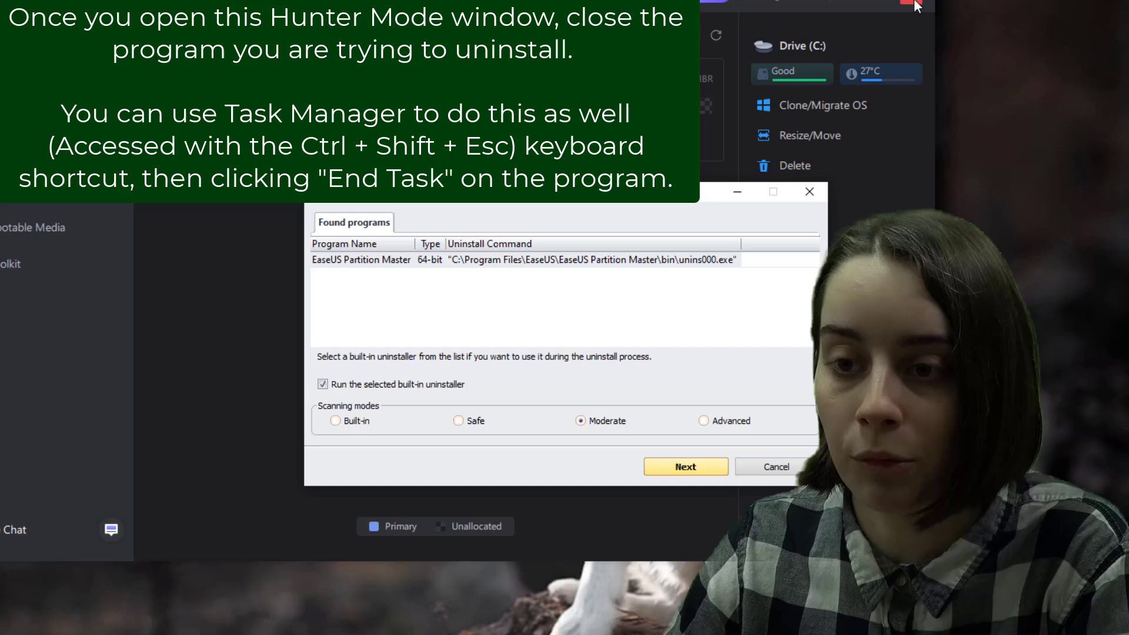
Step: Close Partition Master, dismissing its discount offer, and reposition the Hunter Mode dialog
click(916, 5)
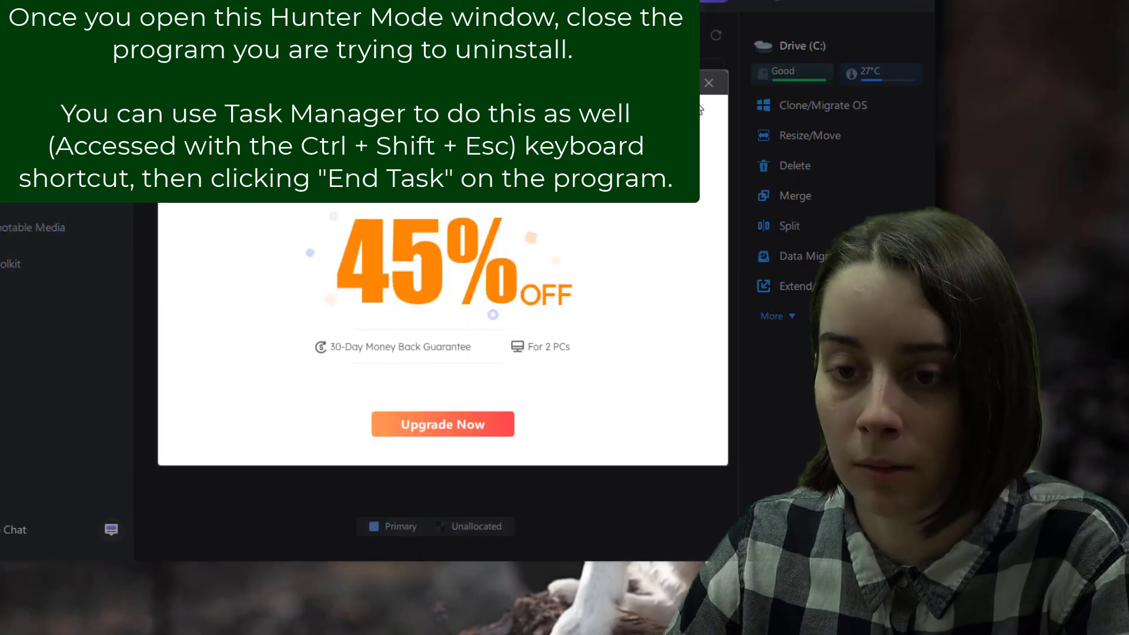
click(705, 84)
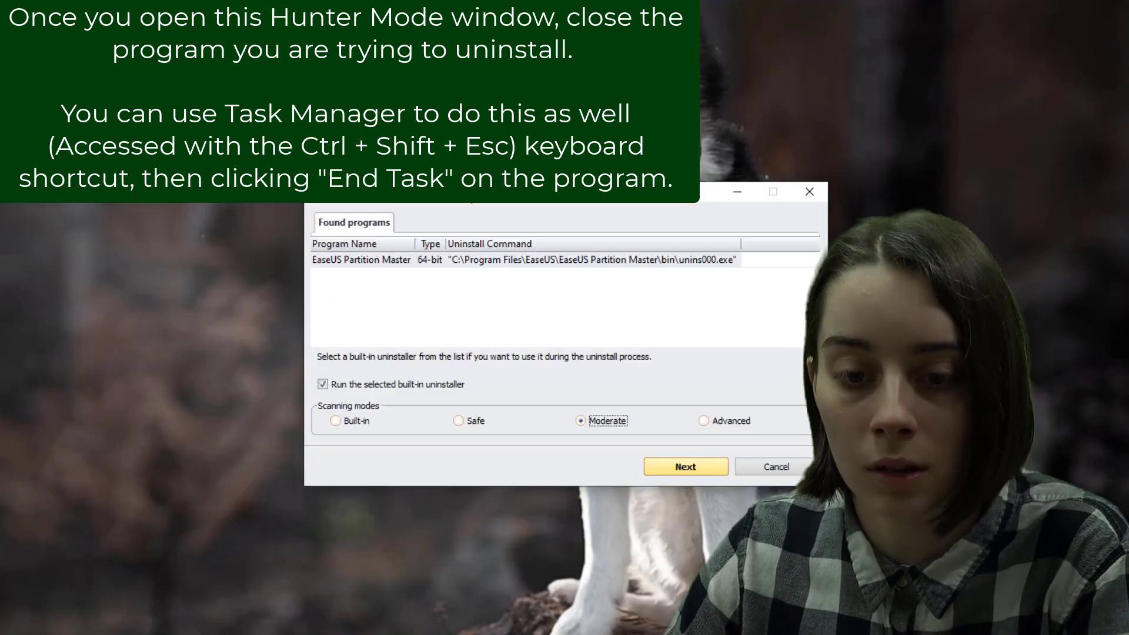
drag(467, 189, 457, 144)
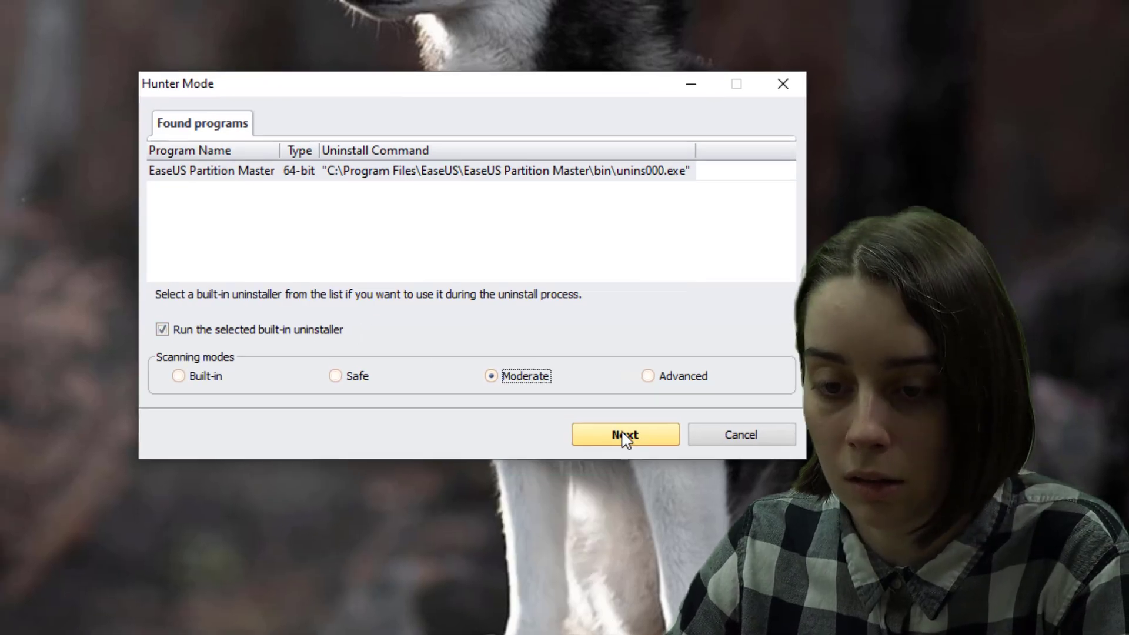
Step: Continue with Moderate scanning and confirm uninstalling Partition Master without giving a reason
click(599, 429)
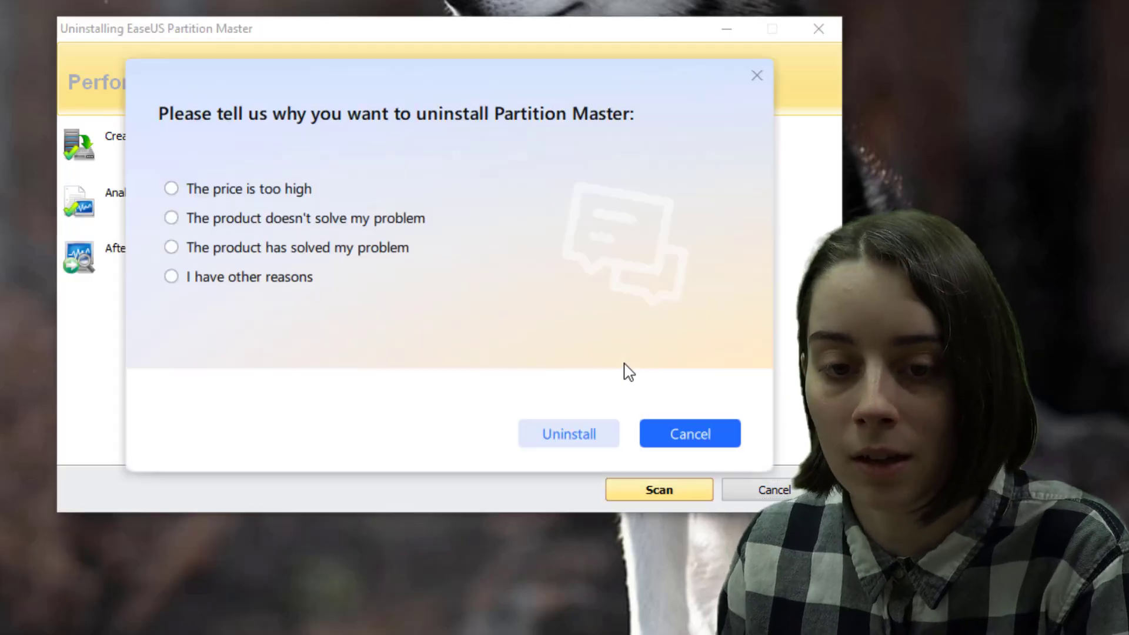
click(569, 437)
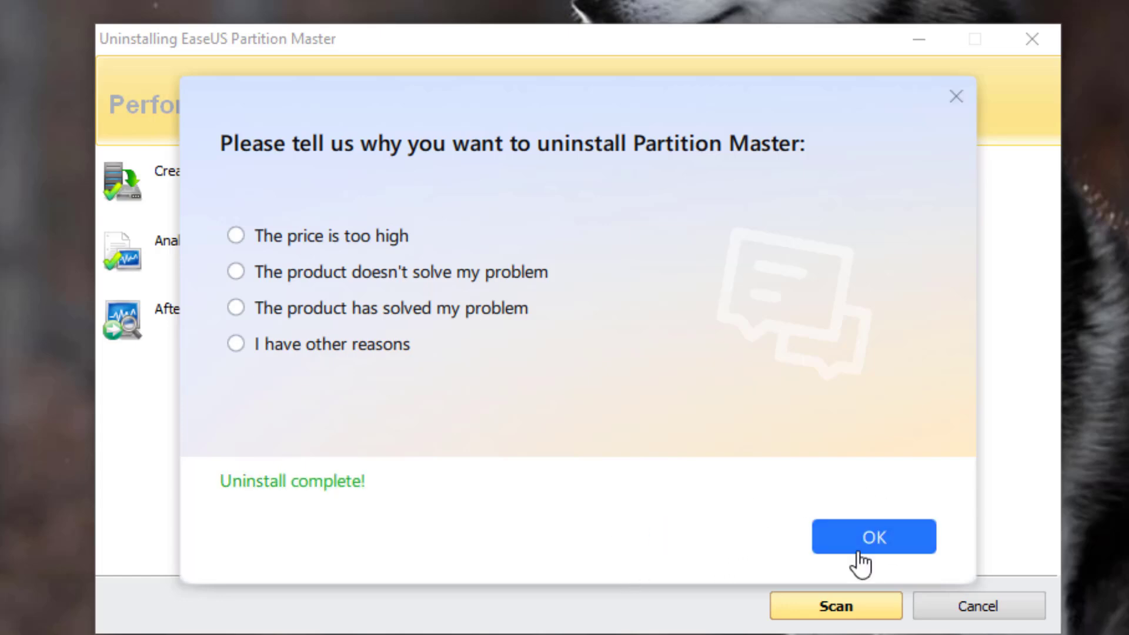
Step: Acknowledge the completed uninstall, scan for leftovers, and delete all leftover registry items found
click(860, 548)
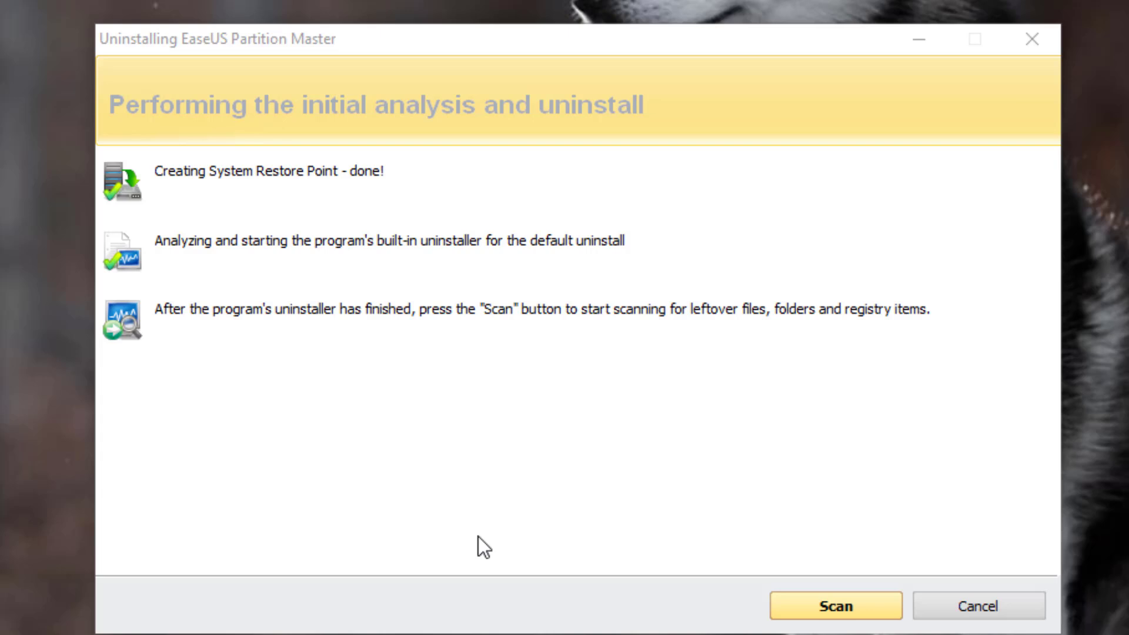
click(820, 606)
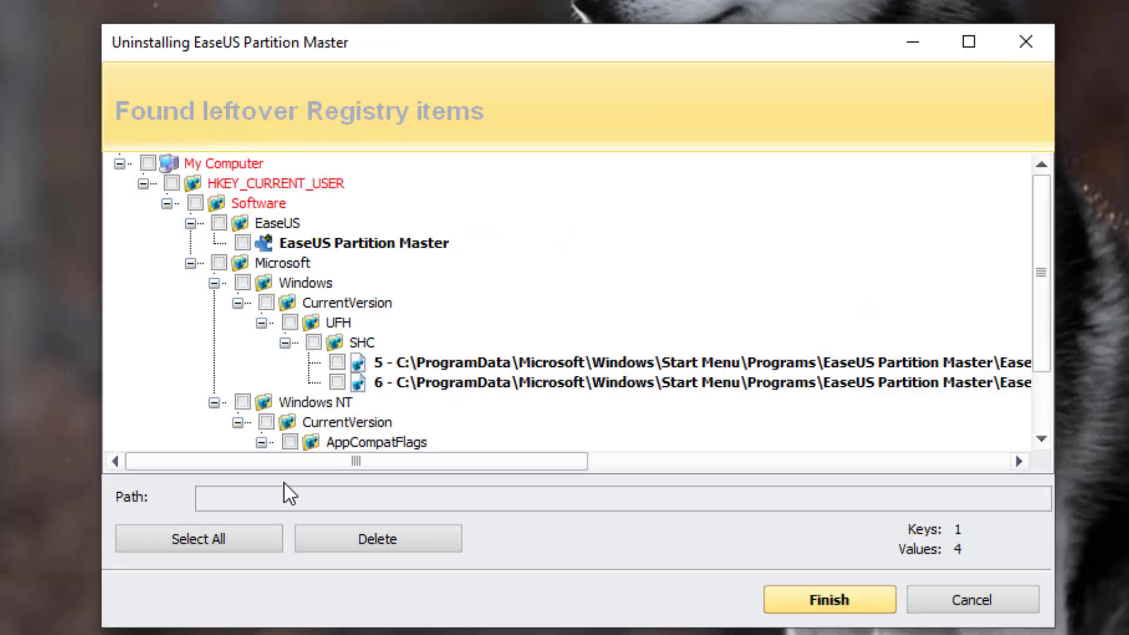
click(194, 547)
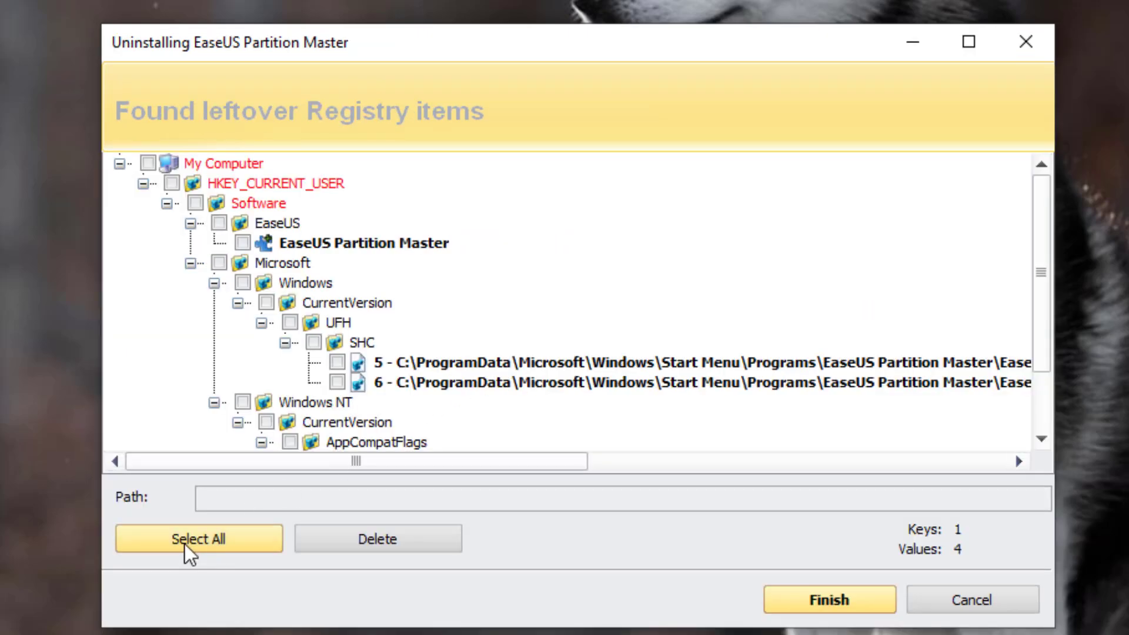
click(330, 543)
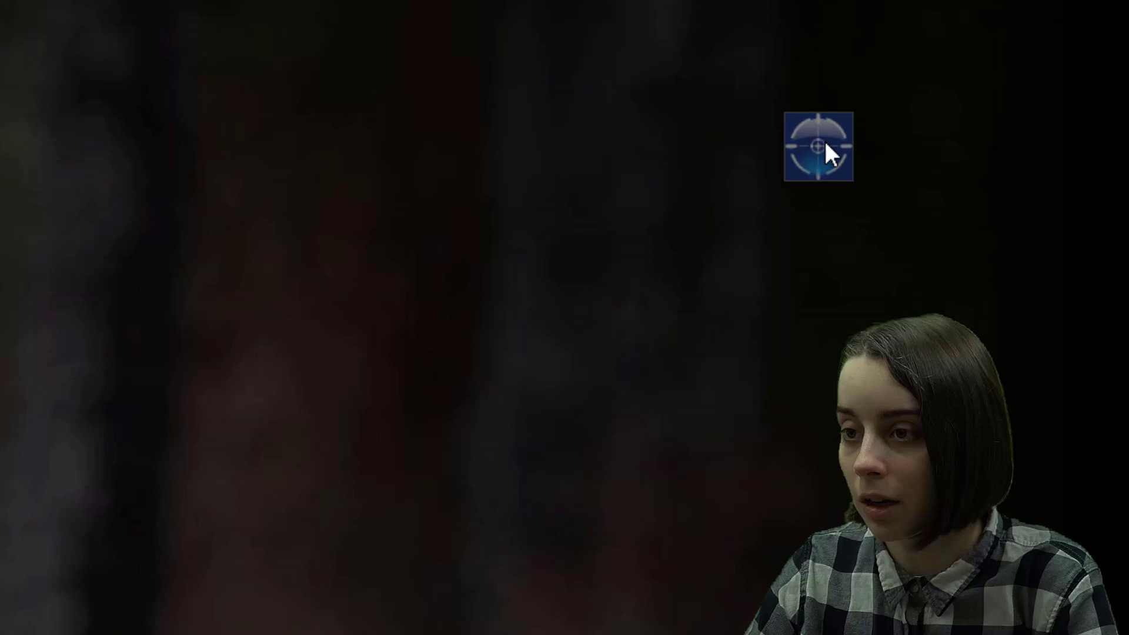
Step: Reopen Revo's main window from the Hunter Mode target icon's context menu
right_click(824, 140)
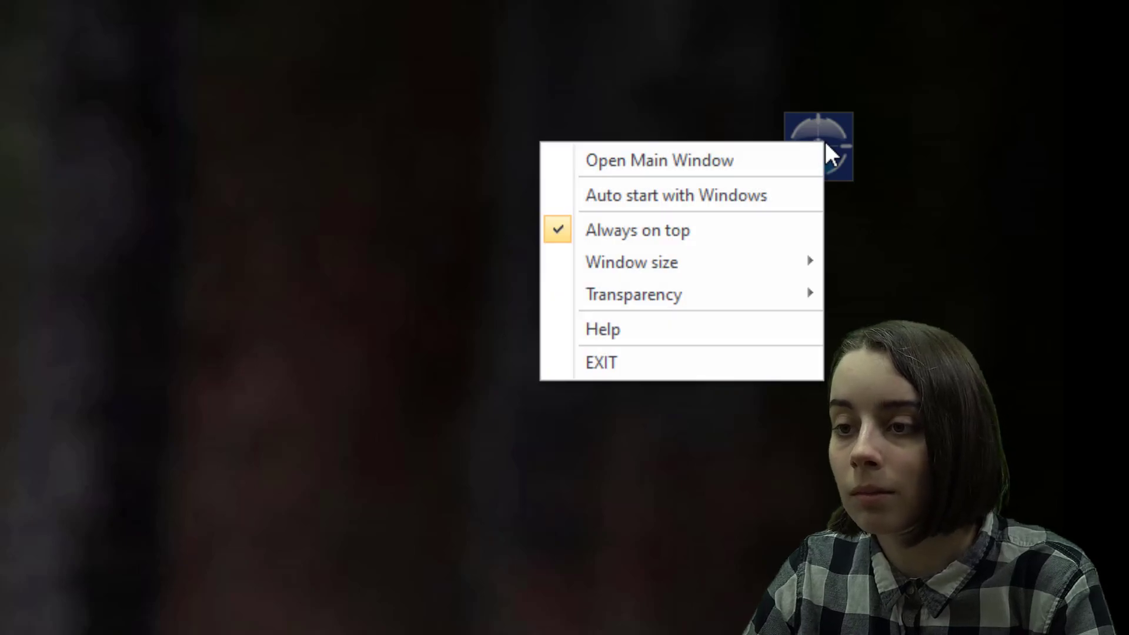
mouse_move(651, 303)
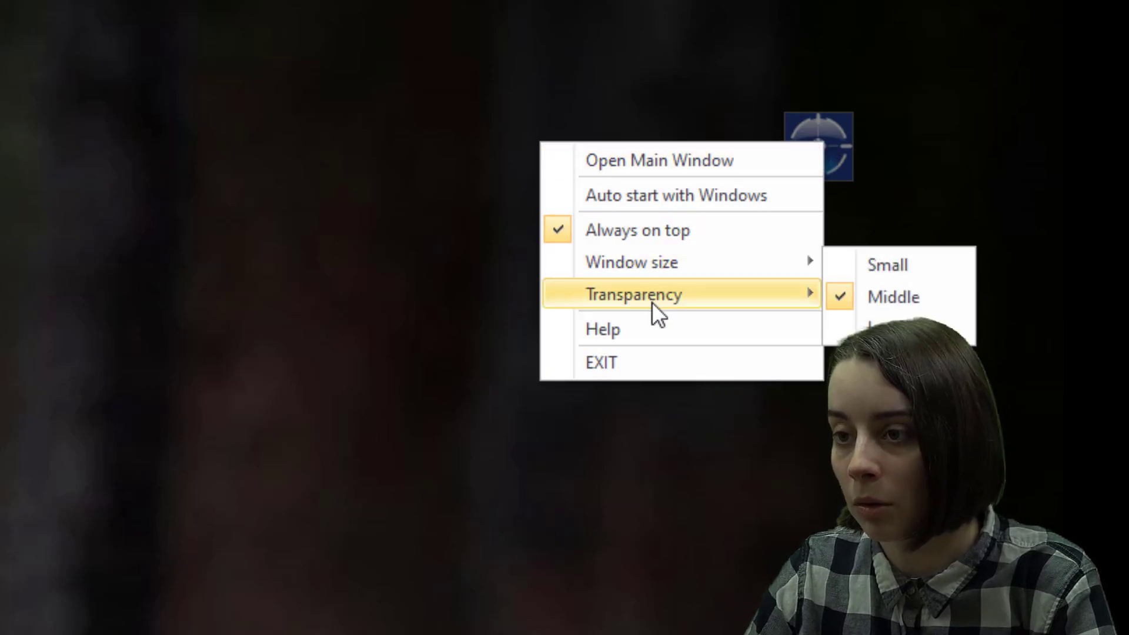
mouse_move(714, 261)
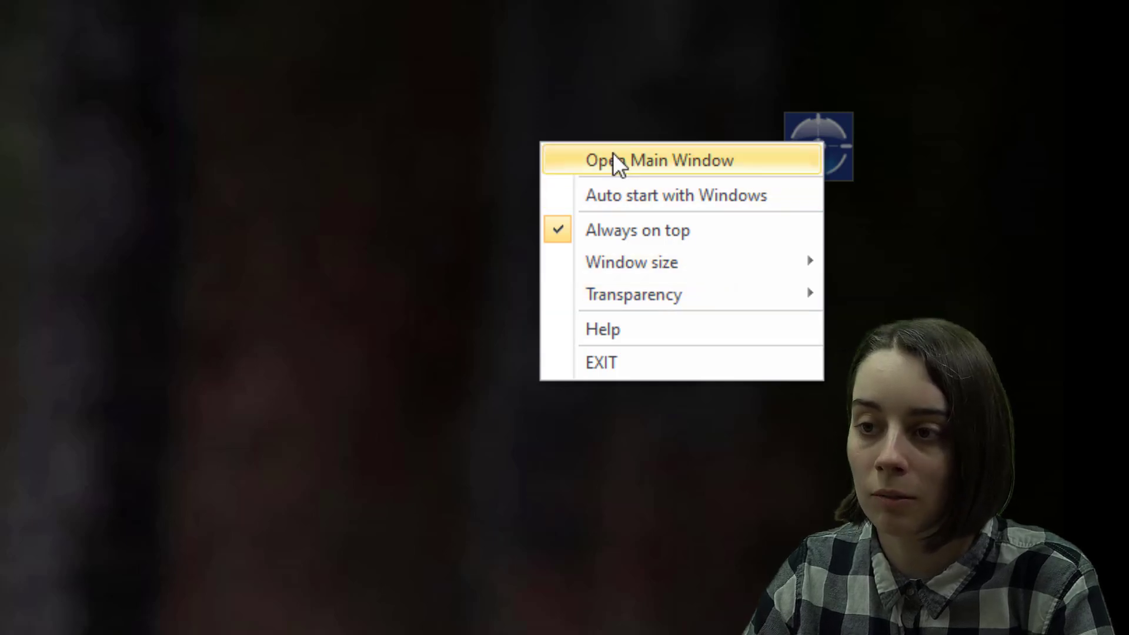
click(651, 156)
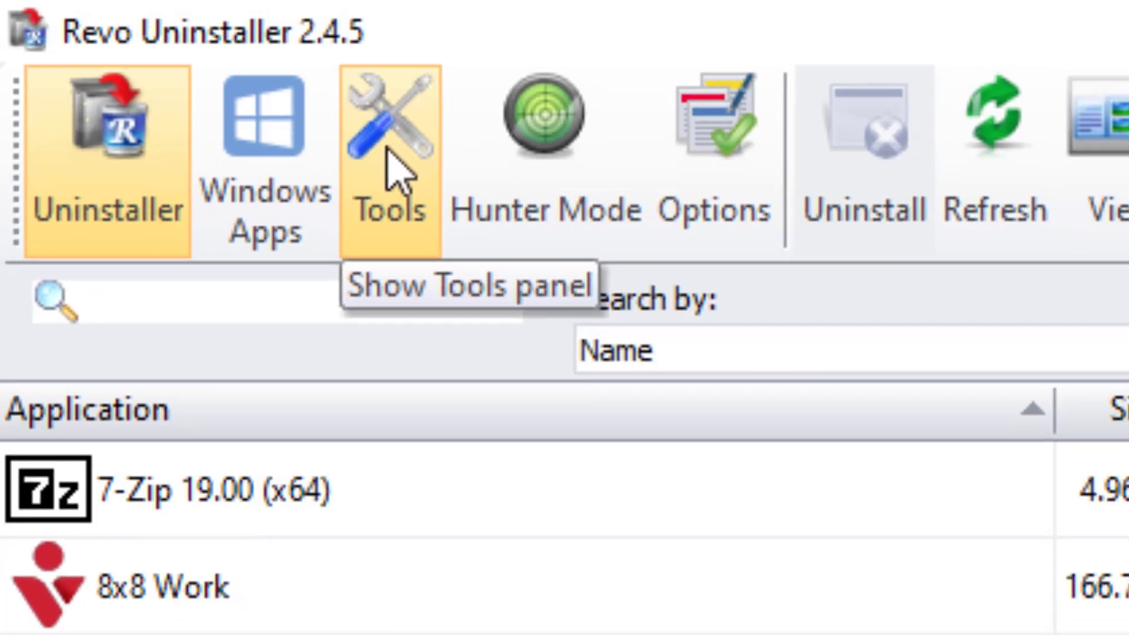
Step: Open Autorun Manager from the Tools panel and browse the startup entries
click(419, 168)
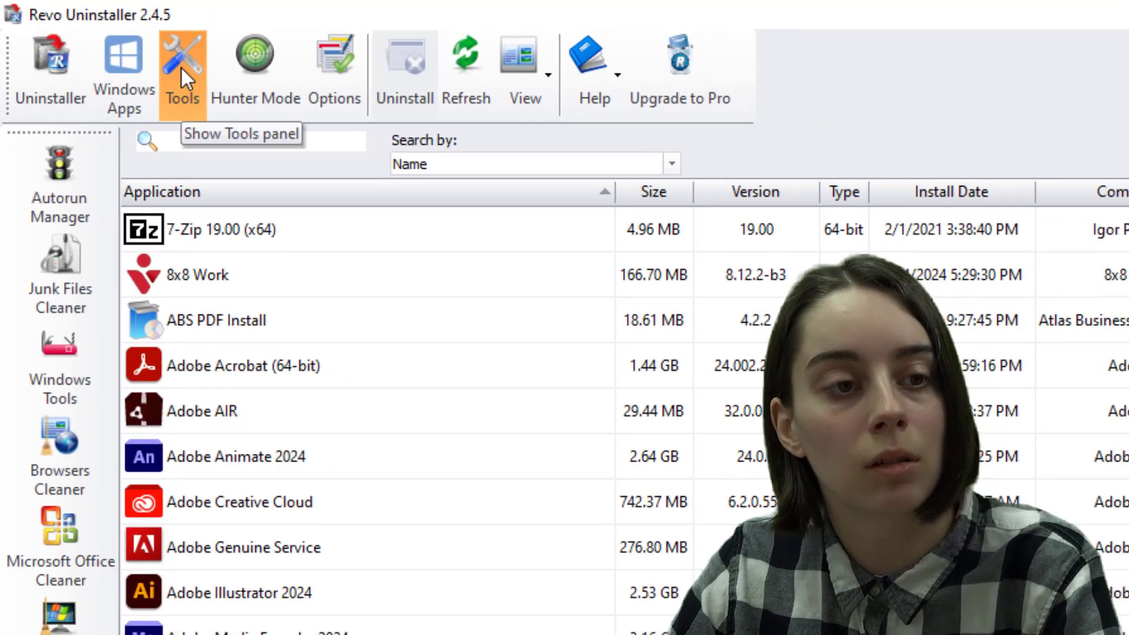
click(63, 184)
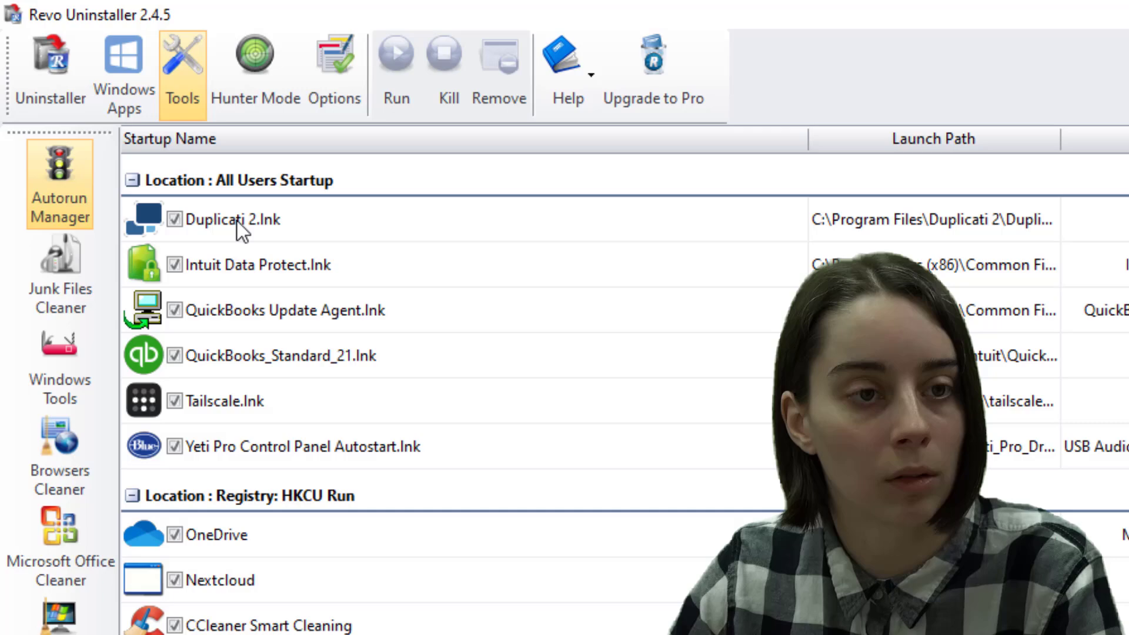
scroll(224, 293, down, 1)
scroll(226, 383, down, 1)
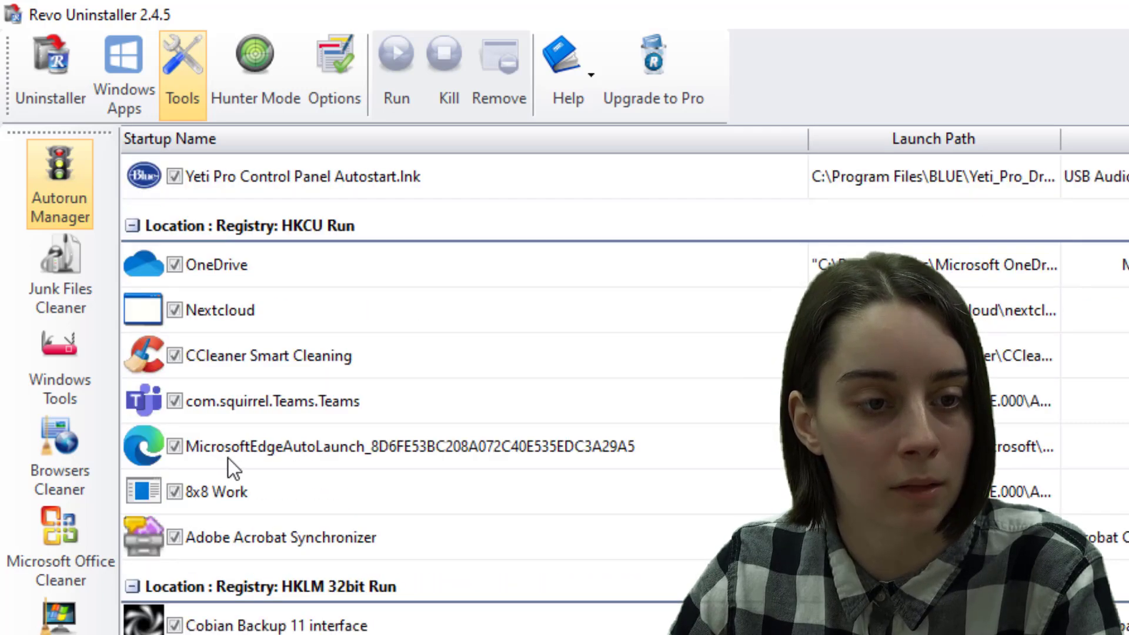
scroll(411, 382, down, 1)
scroll(412, 382, down, 1)
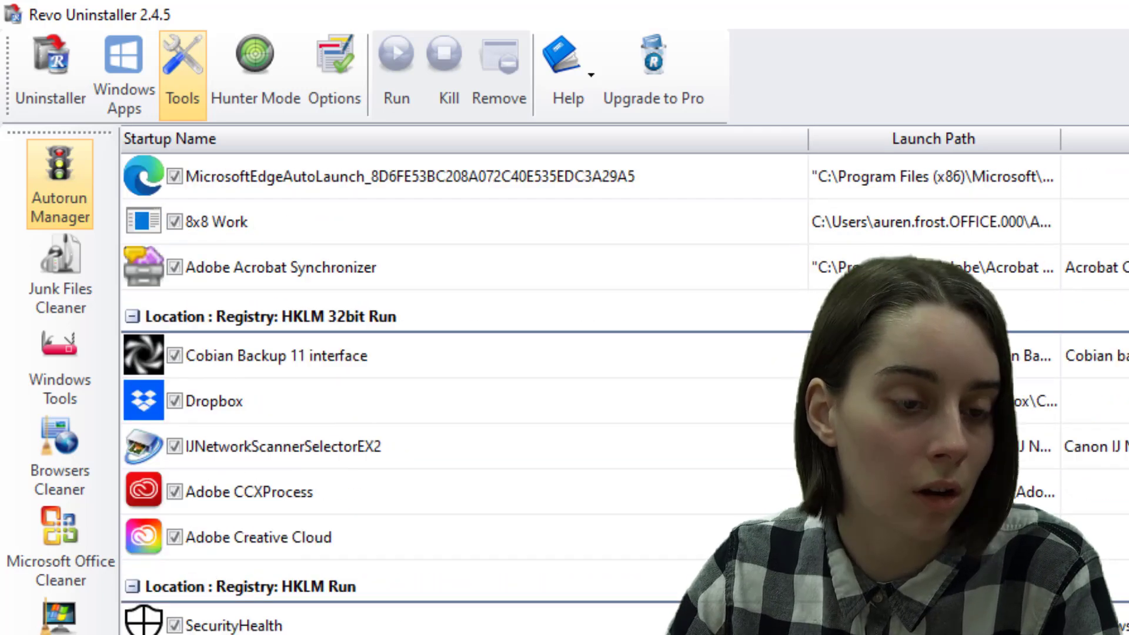
scroll(442, 622, down, 1)
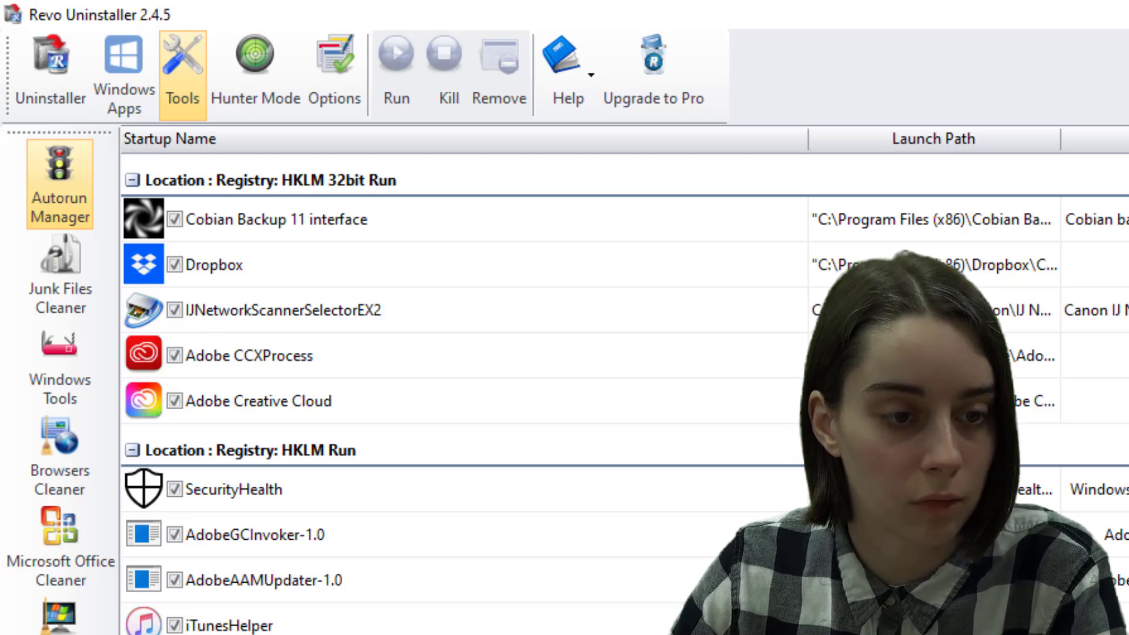
scroll(412, 382, down, 1)
scroll(411, 382, down, 1)
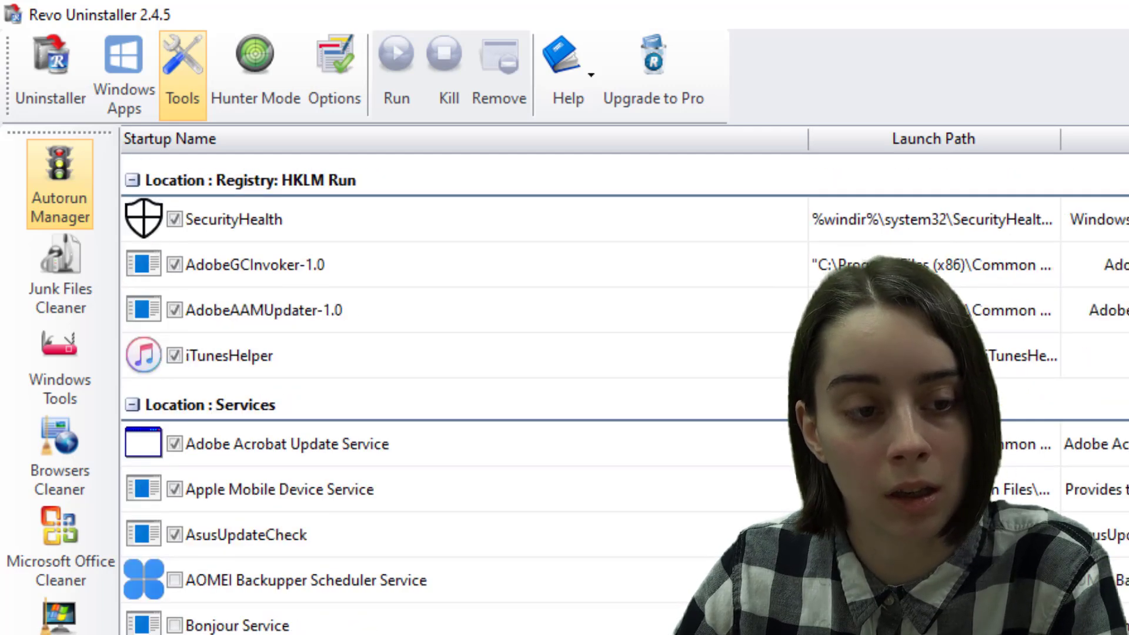
scroll(412, 382, down, 1)
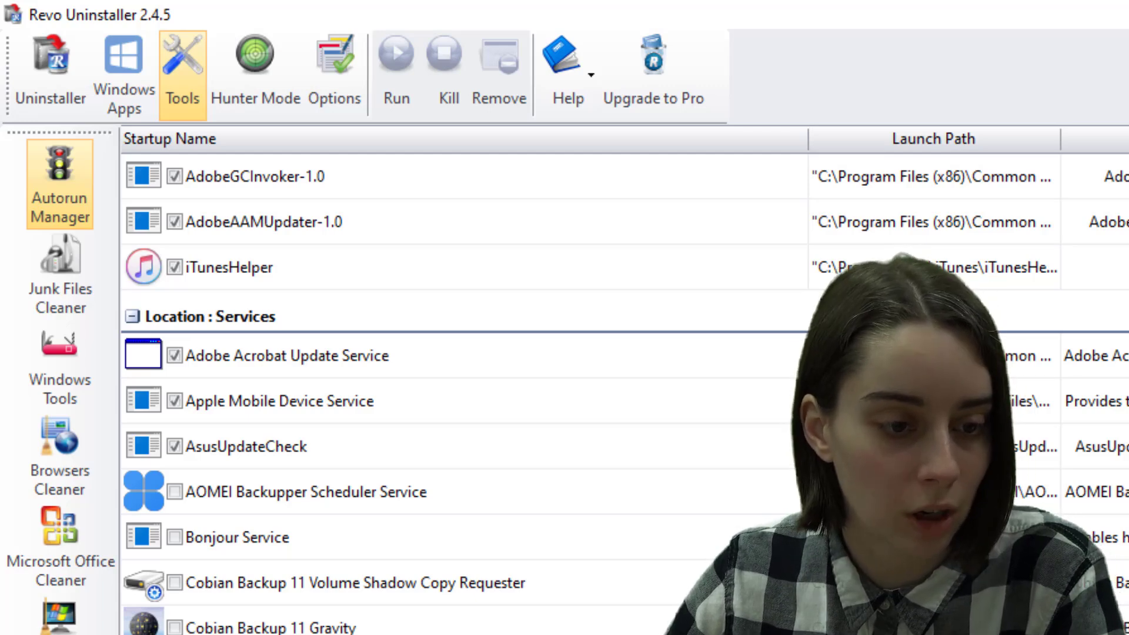
Step: Uncheck Microsoft Search in Bing so it no longer starts automatically
scroll(465, 382, up, 15)
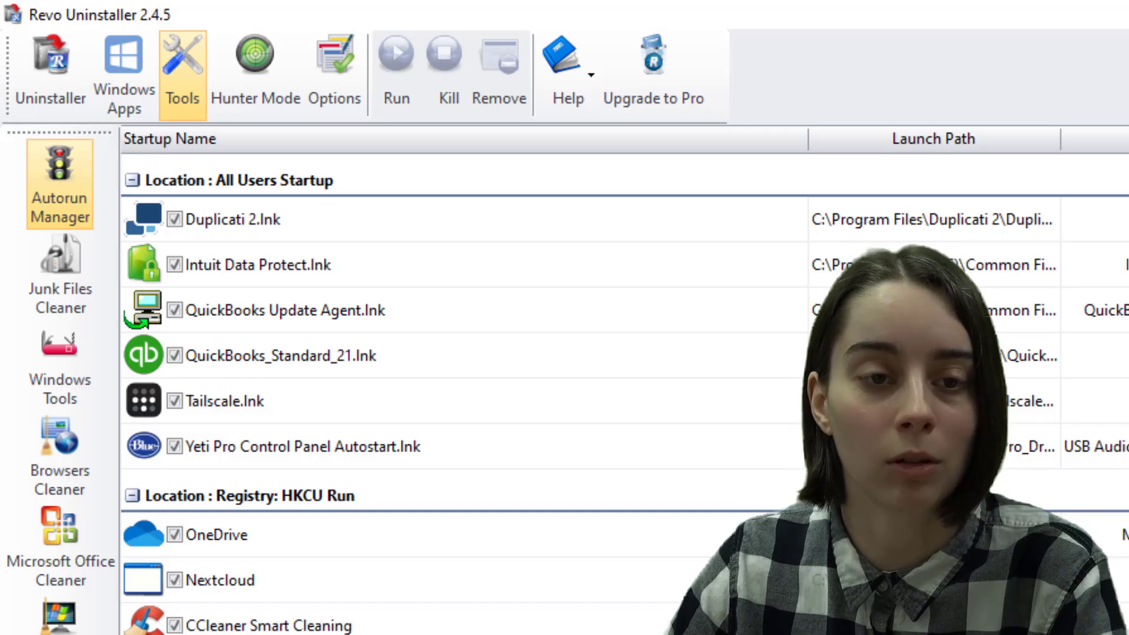
scroll(465, 382, down, 5)
scroll(464, 382, down, 1)
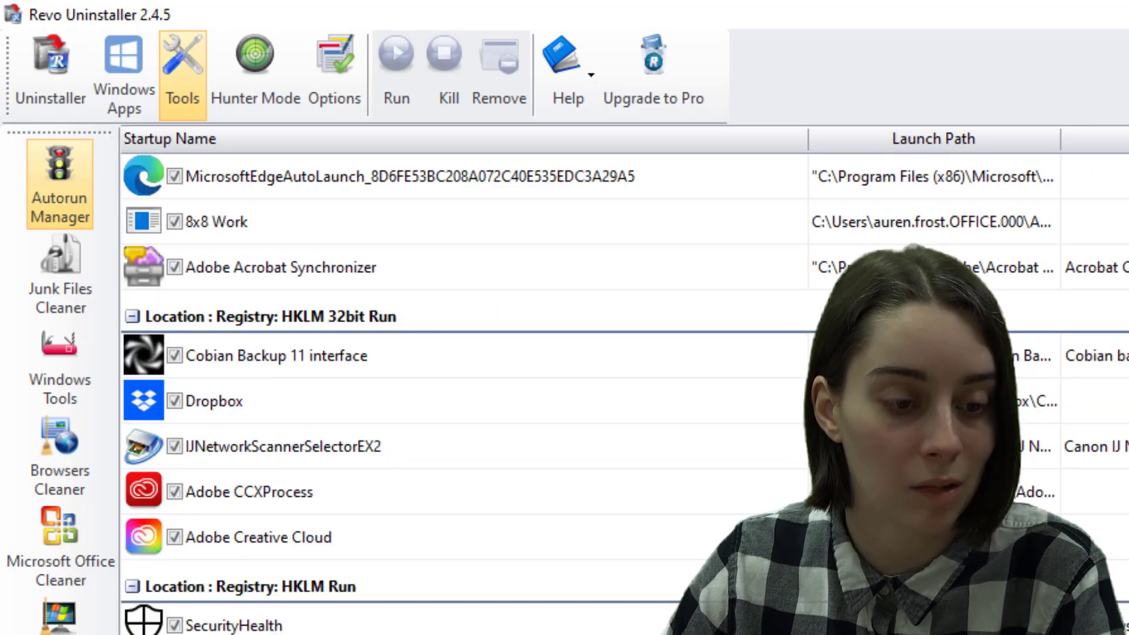
scroll(465, 383, down, 4)
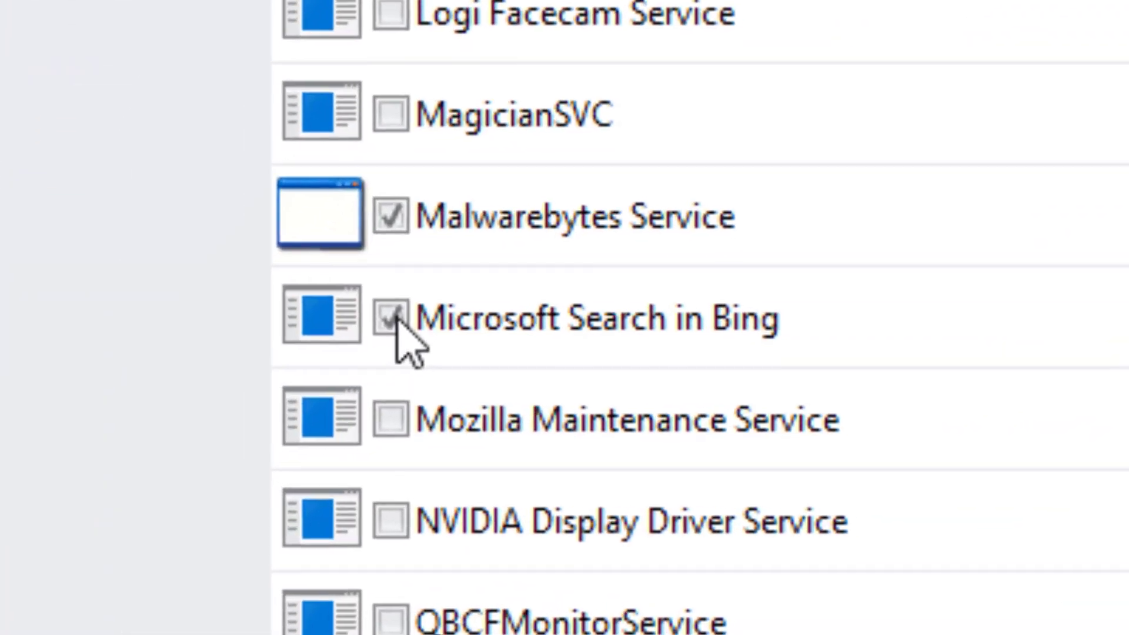
click(391, 318)
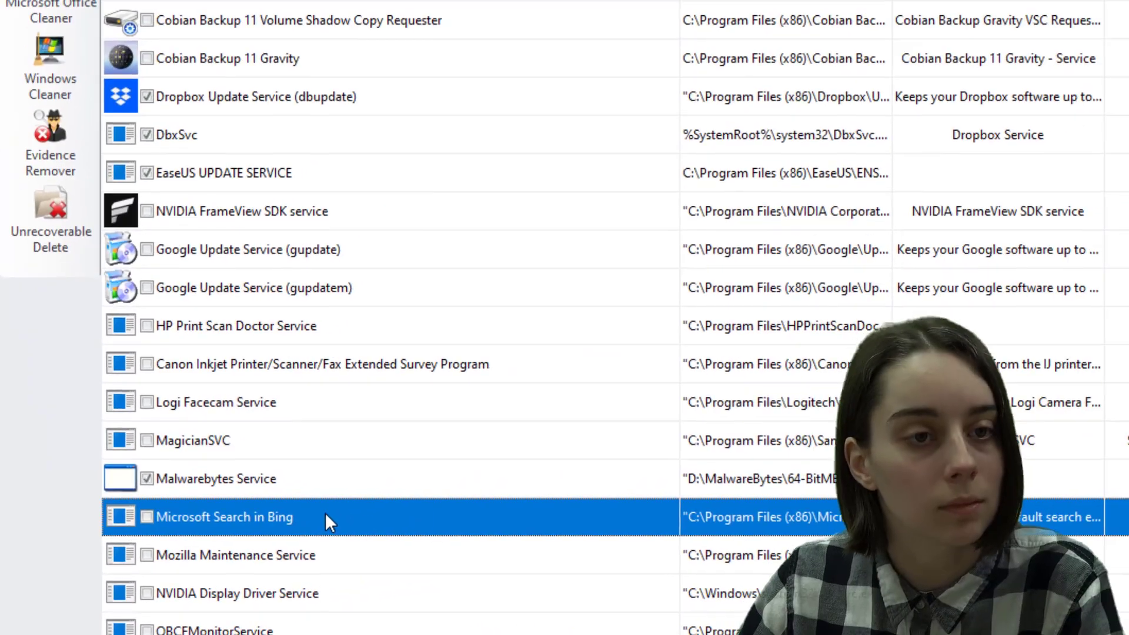
scroll(403, 118, up, 10)
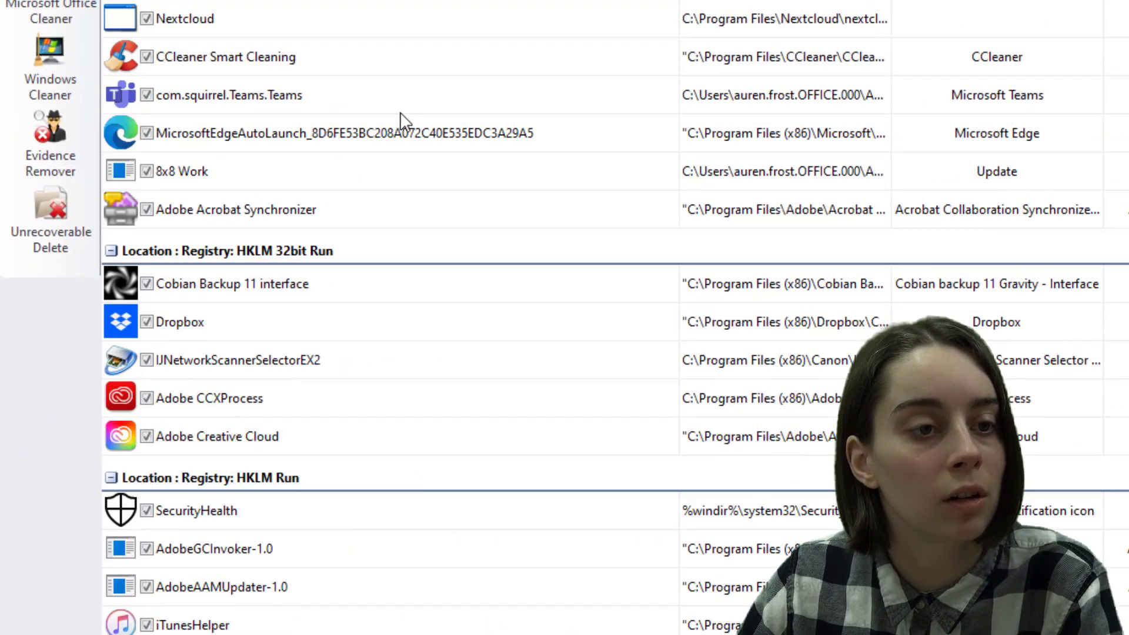
scroll(410, 97, up, 5)
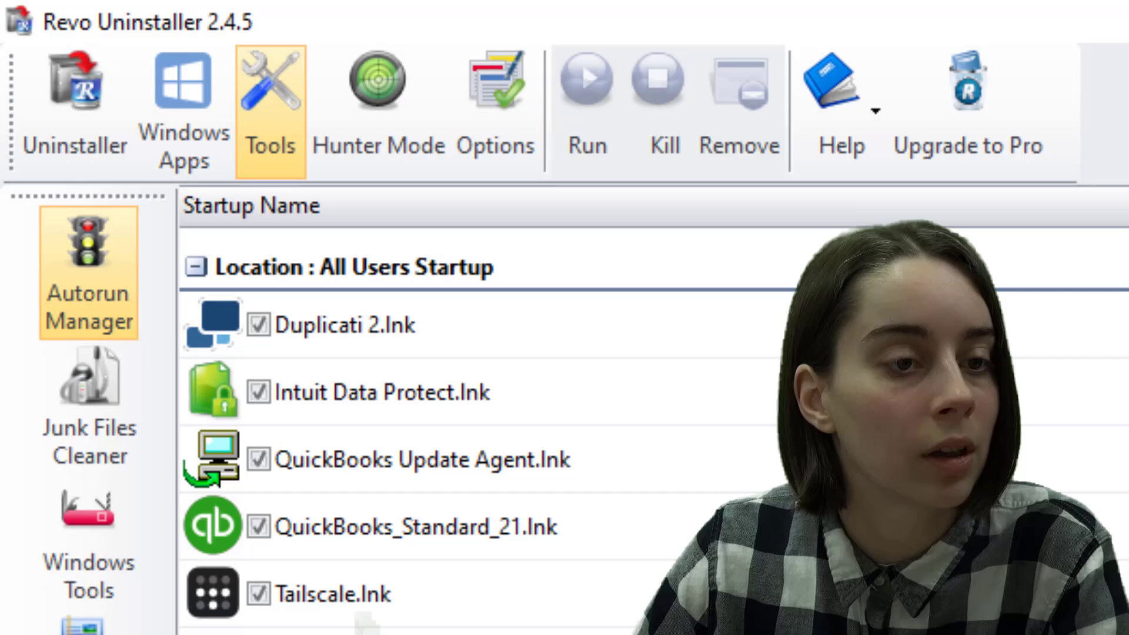
Step: Show the Windows Tools section and deselect System File Checker
click(68, 588)
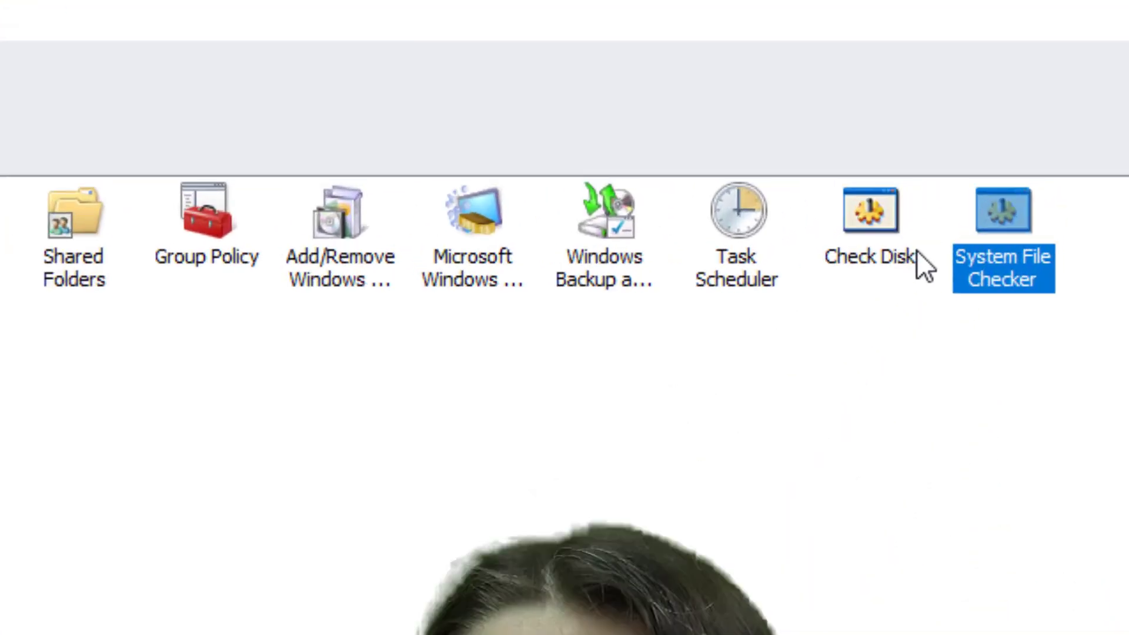
click(934, 614)
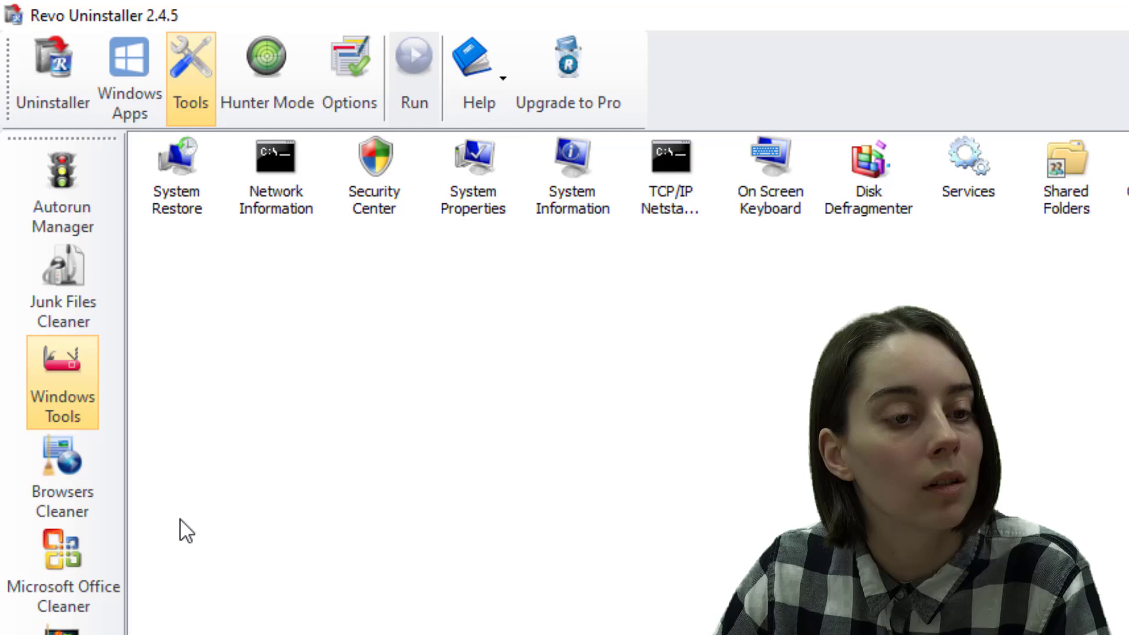
Step: In Browsers Cleaner, check Firefox page history, temp files, cookies, download, form and session history
click(48, 506)
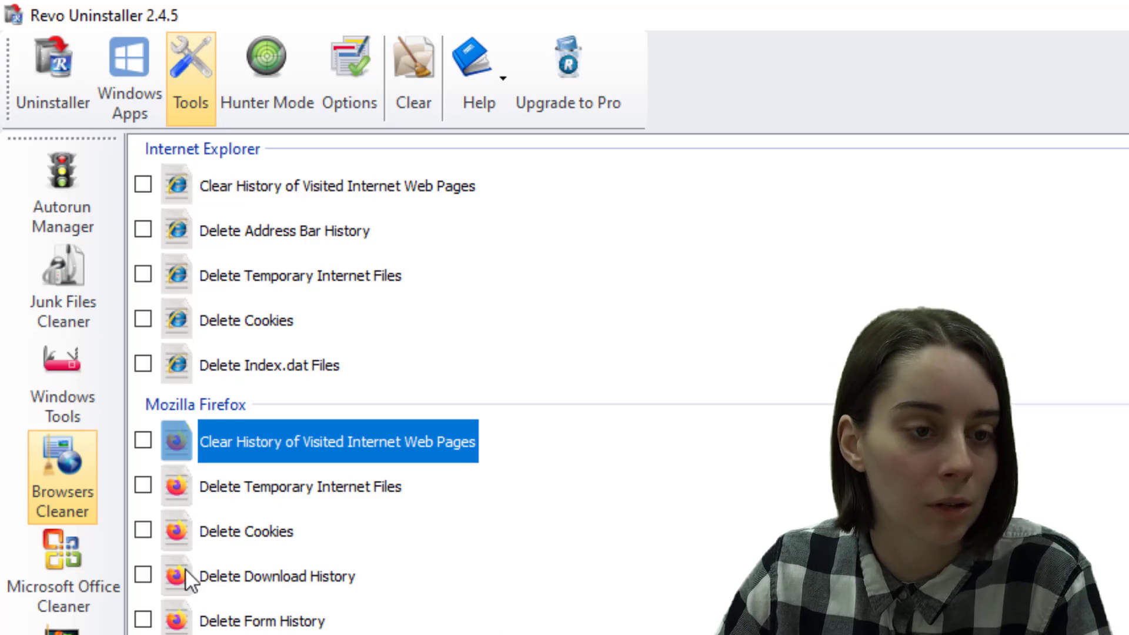
click(141, 444)
click(143, 487)
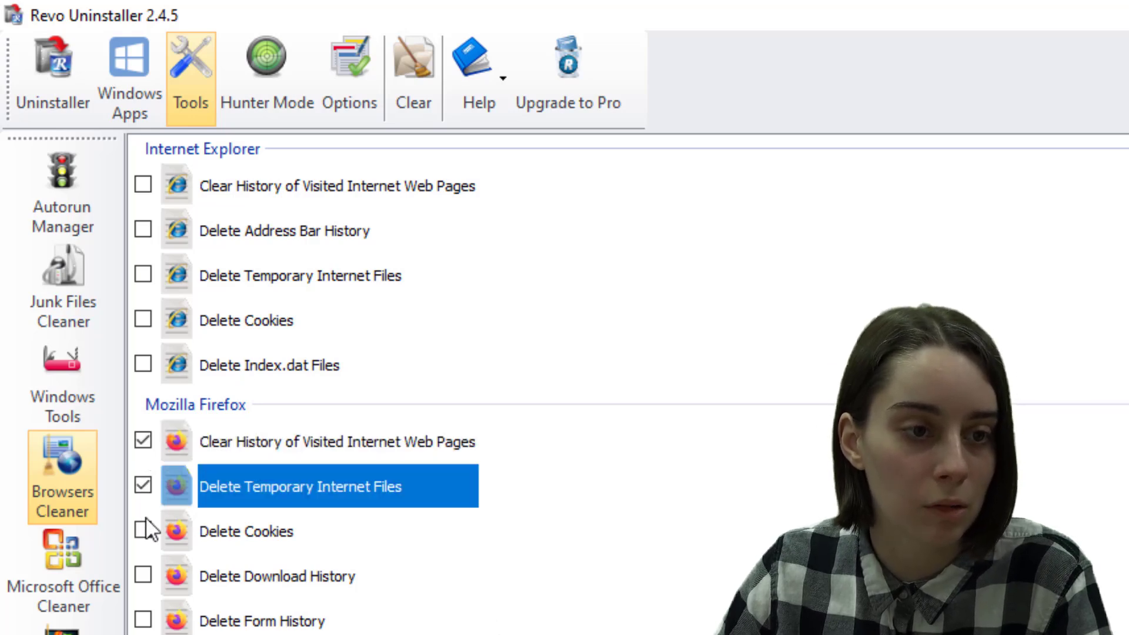
click(144, 532)
click(144, 575)
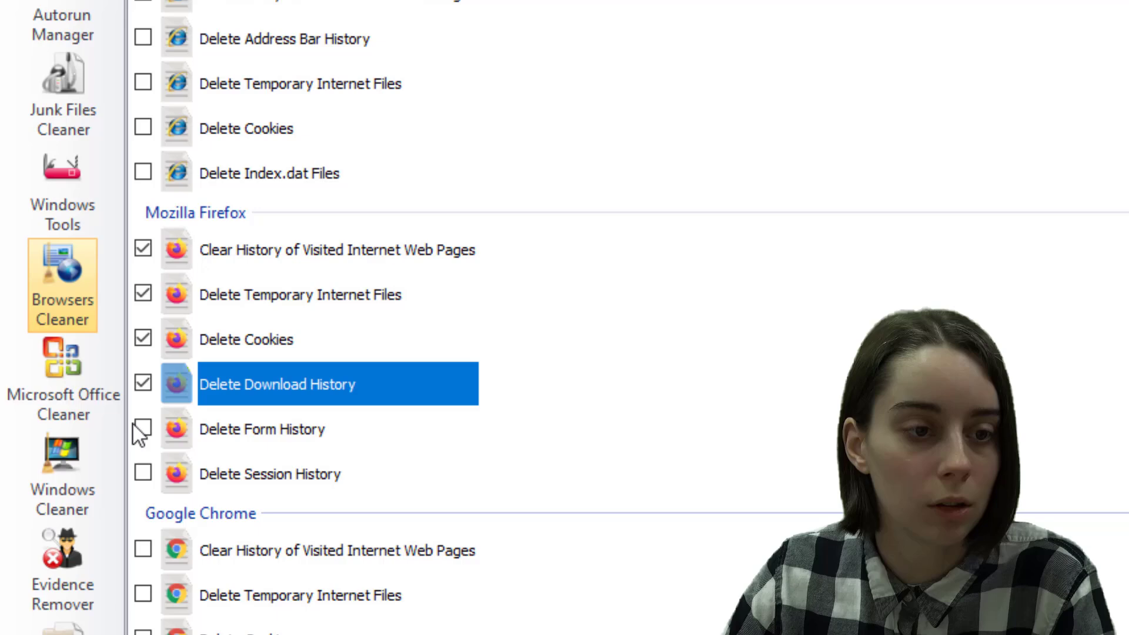
click(142, 621)
click(143, 411)
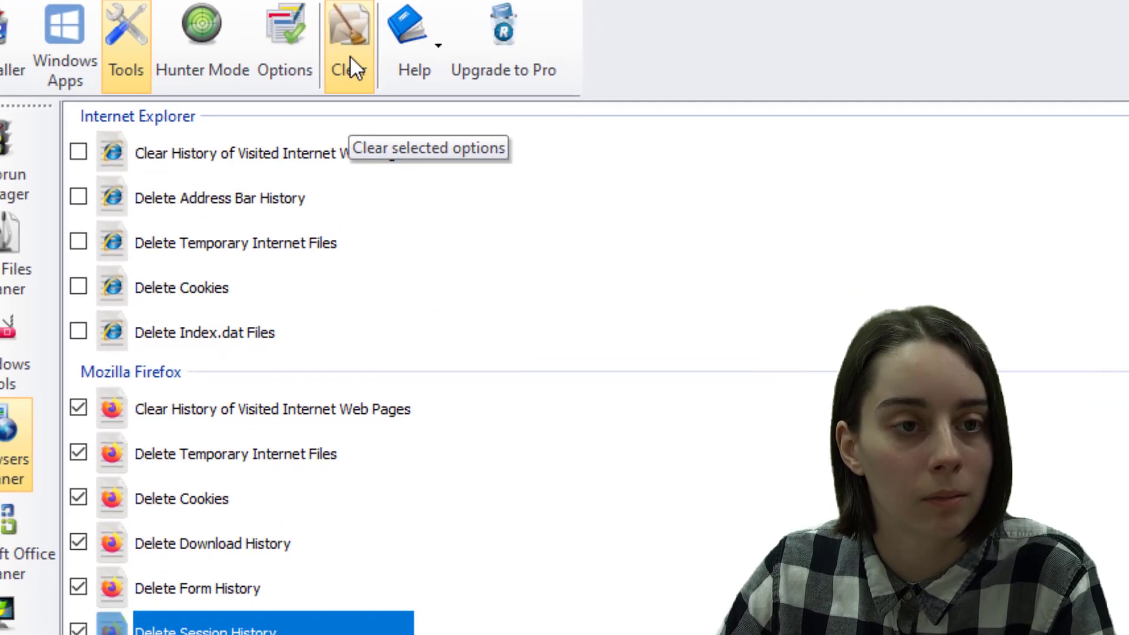
Step: Clear the selected Firefox browsing data, confirming with Yes
click(415, 88)
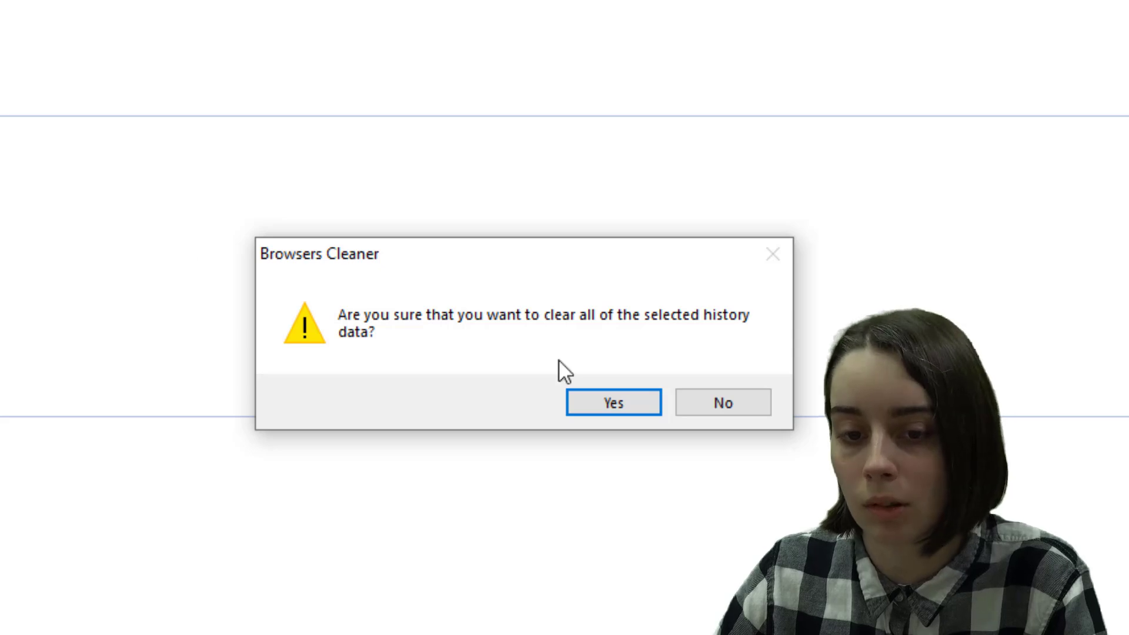
click(607, 403)
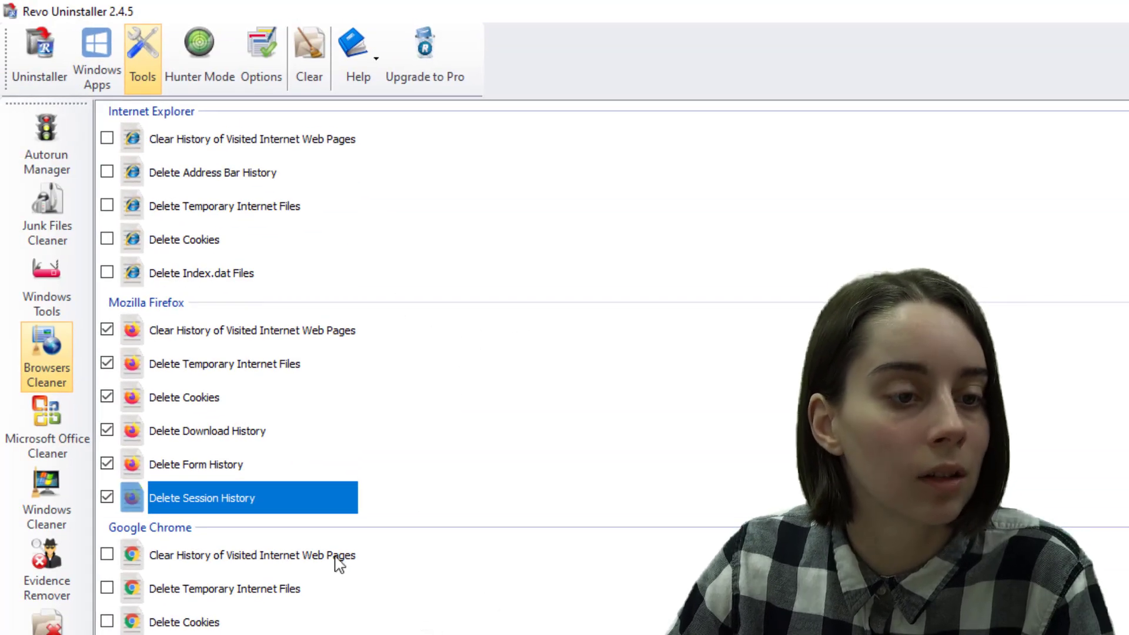
Step: View the Microsoft Office Cleaner options, then switch to the Windows Cleaner options
click(61, 444)
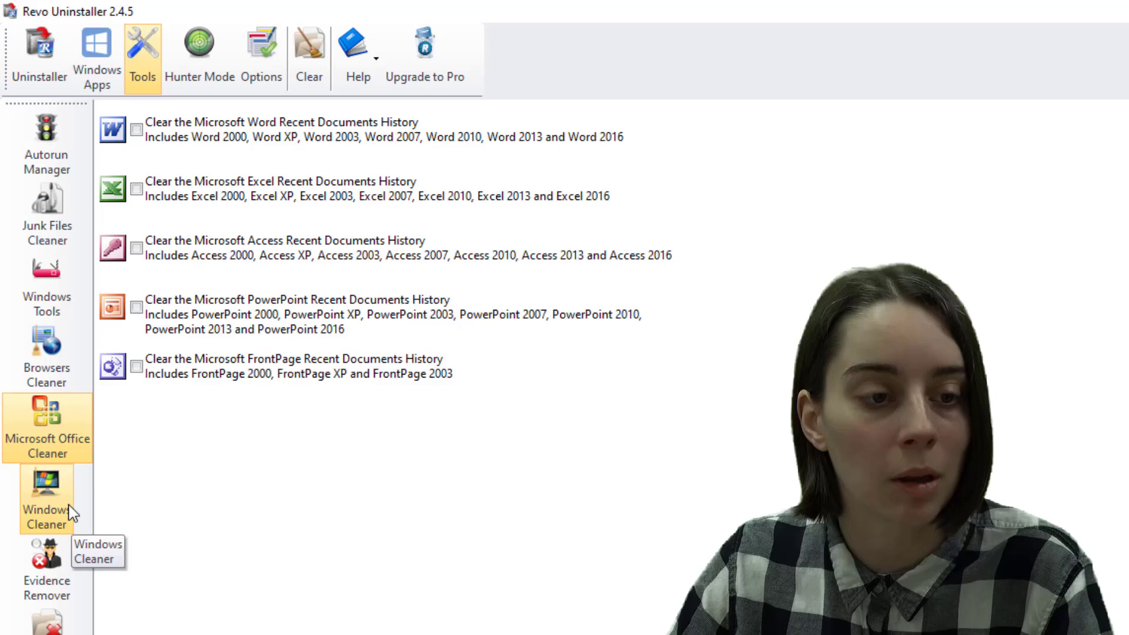
click(41, 522)
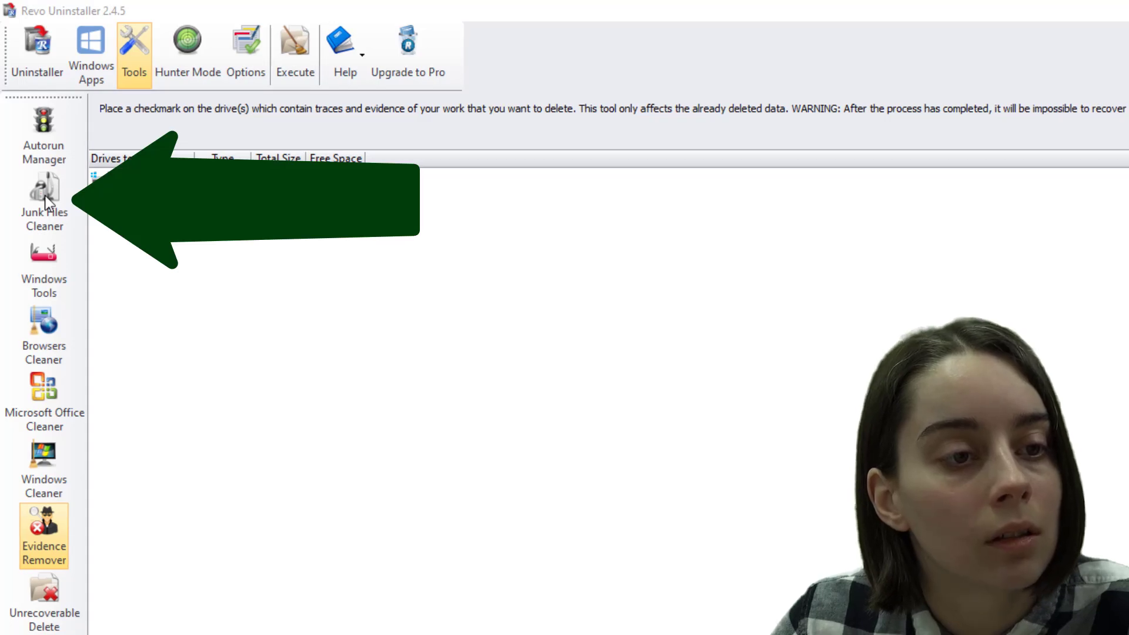
Step: Run a Junk Files Cleaner scan and scroll through the .tmp, .dmp and .old results
click(48, 193)
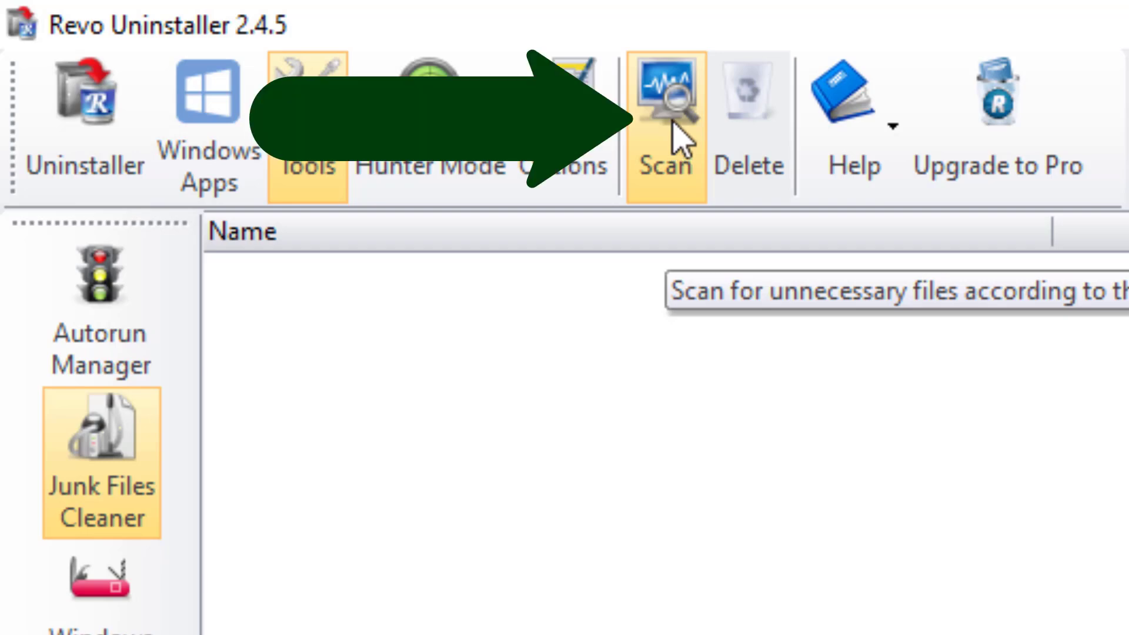
click(674, 132)
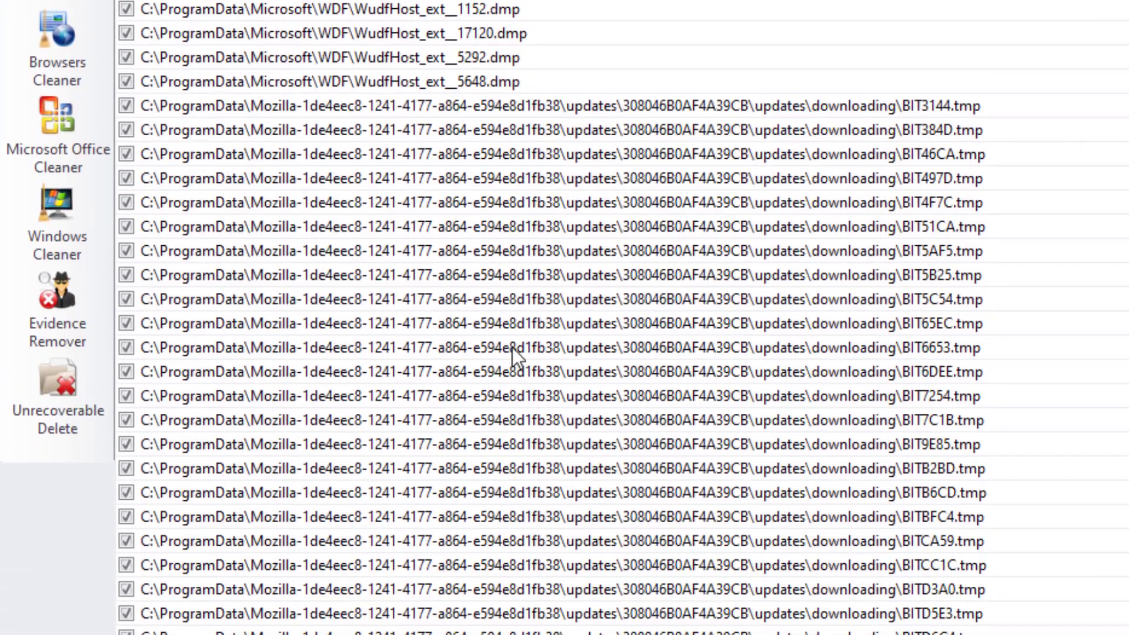
scroll(504, 347, down, 1)
scroll(504, 347, down, 2)
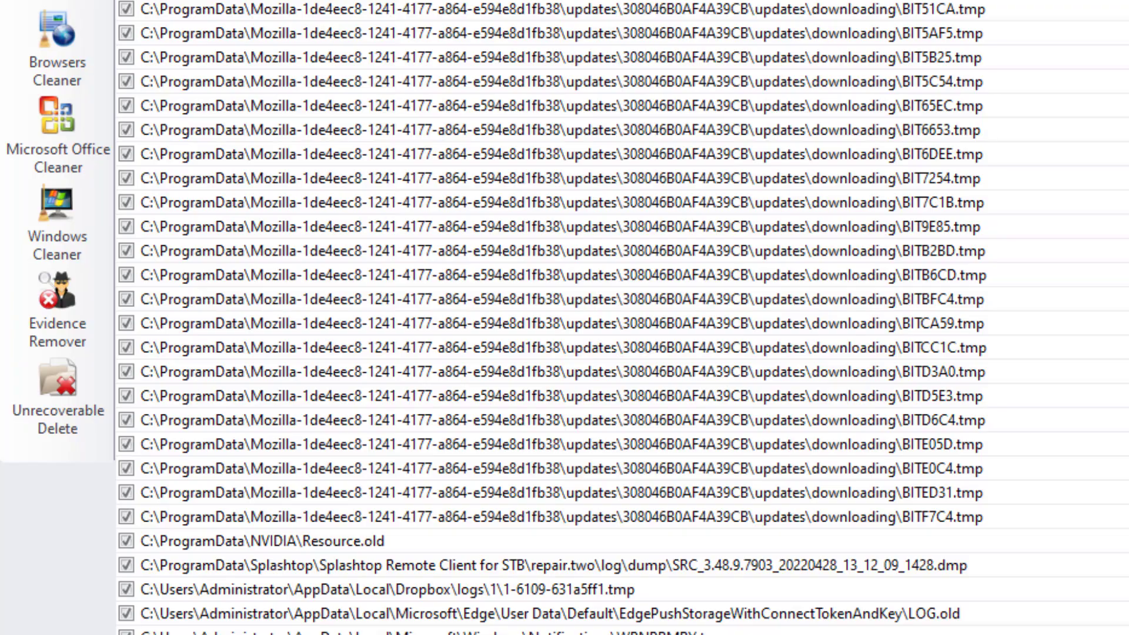
scroll(503, 347, down, 20)
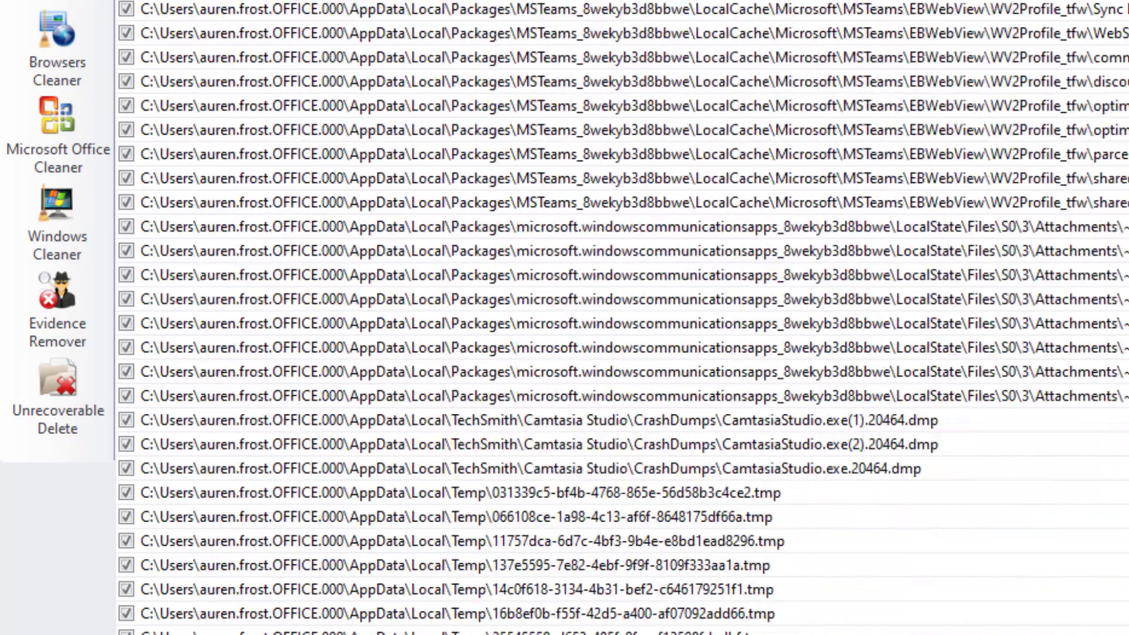
scroll(503, 347, down, 20)
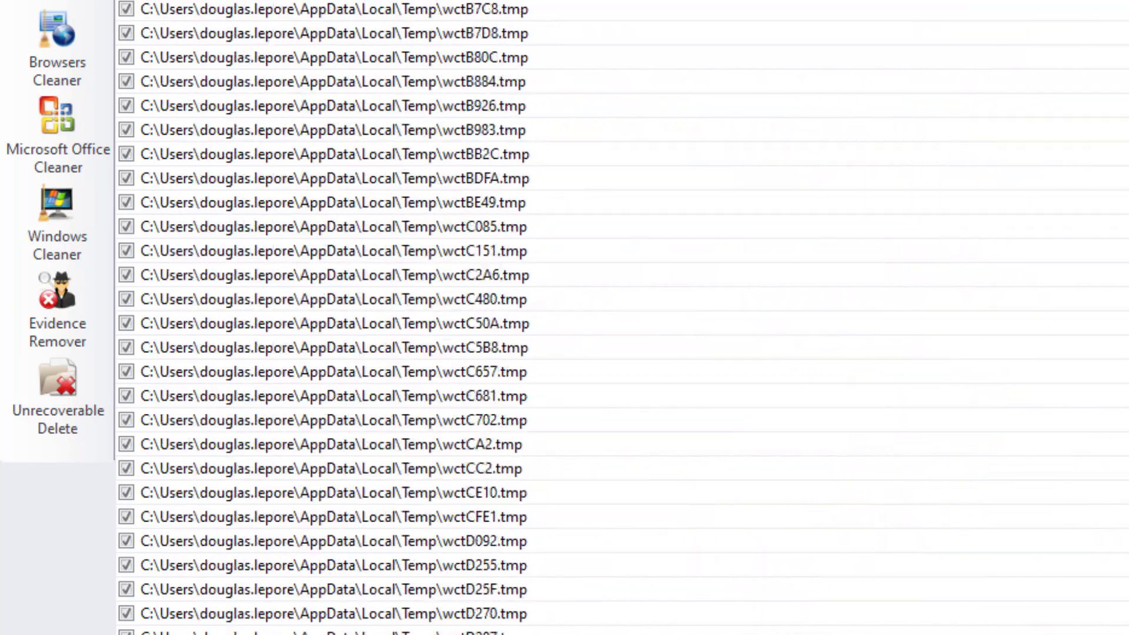
scroll(503, 347, down, 20)
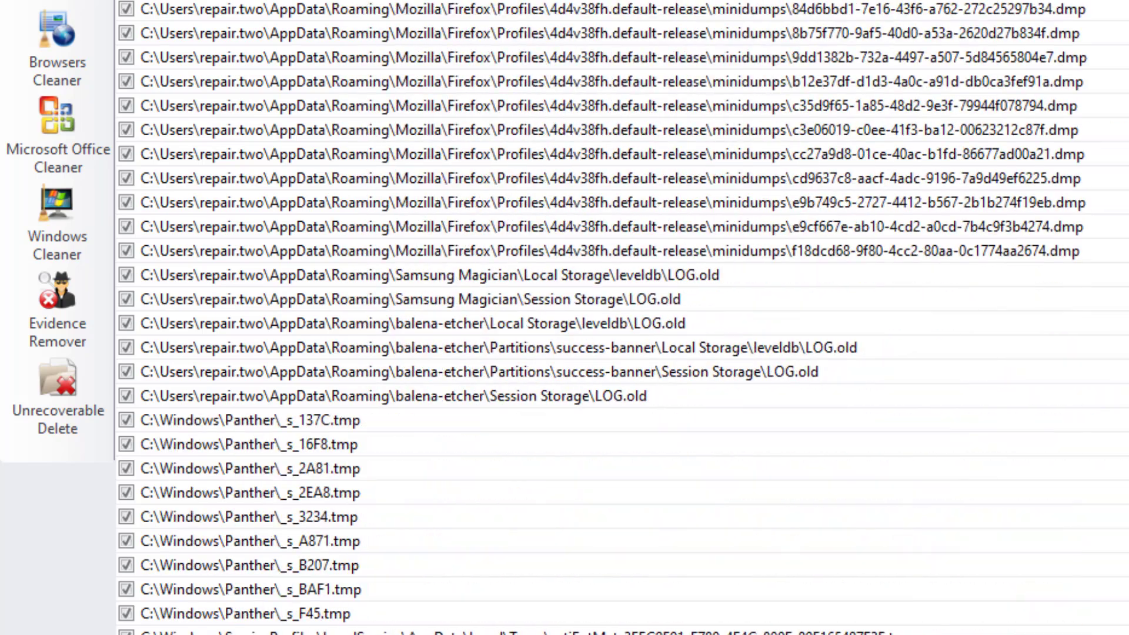
scroll(621, 318, up, 20)
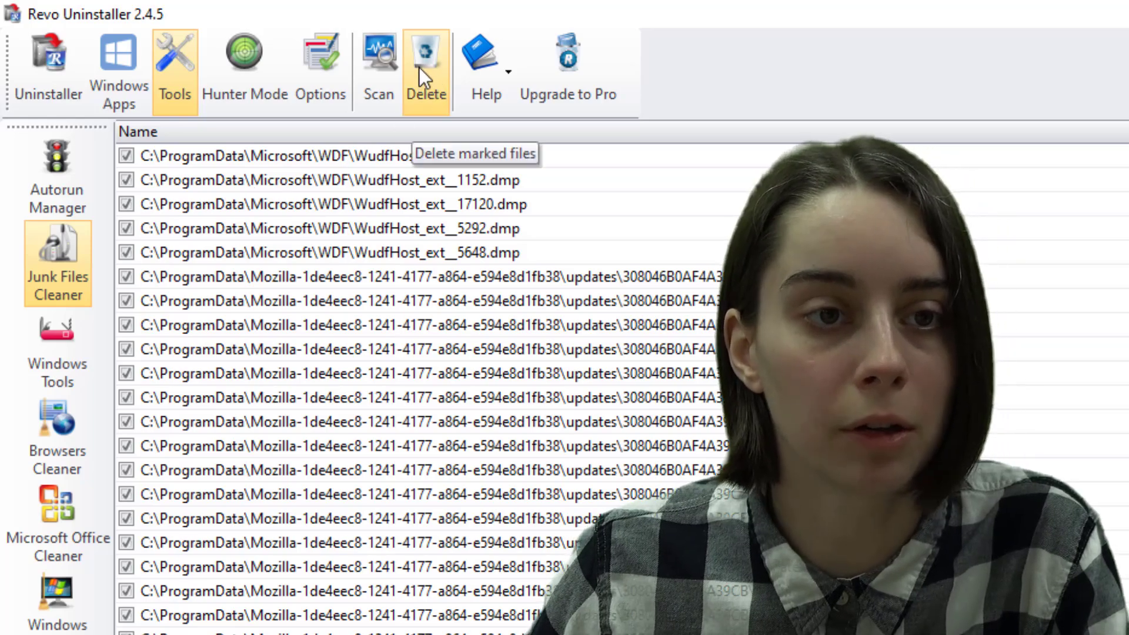
Step: Delete the checked junk files and dismiss the notice about in-use files
click(422, 72)
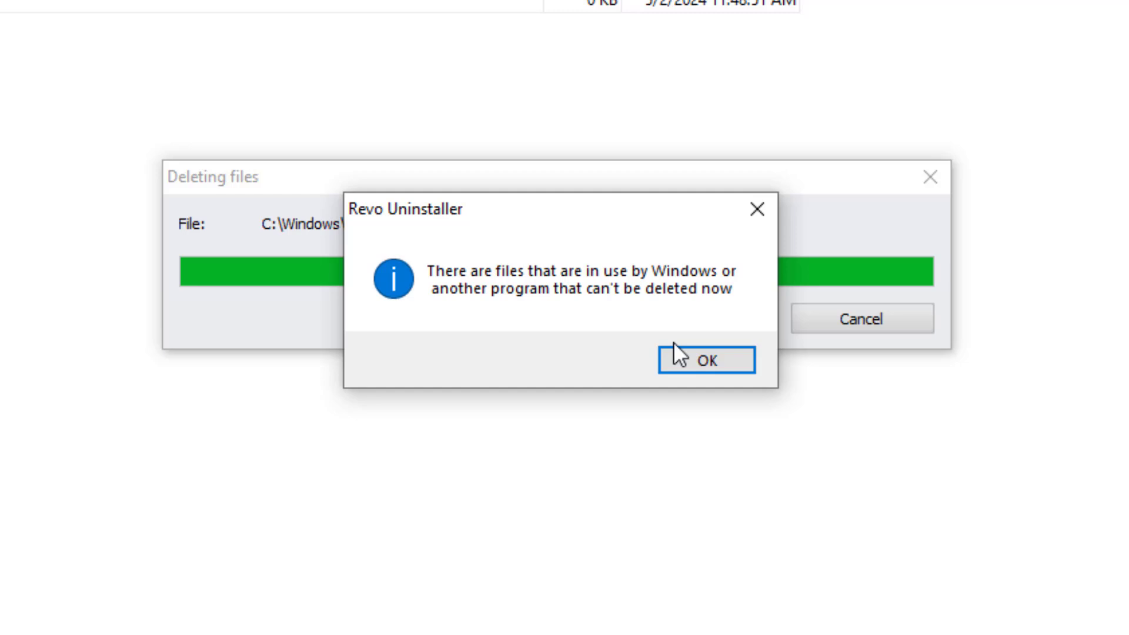
click(708, 363)
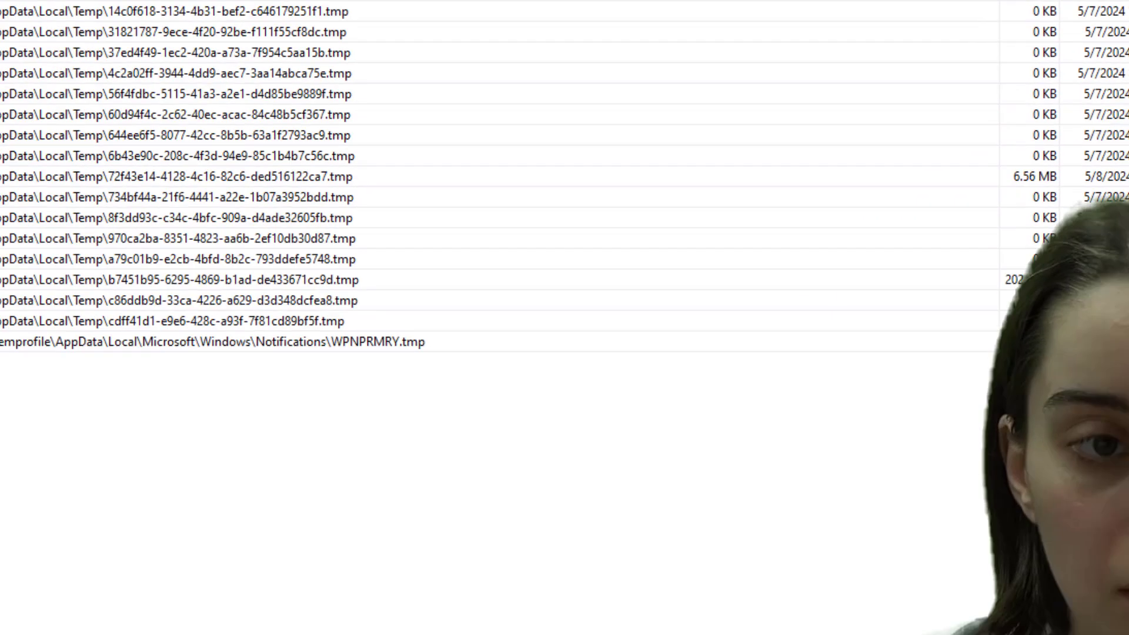